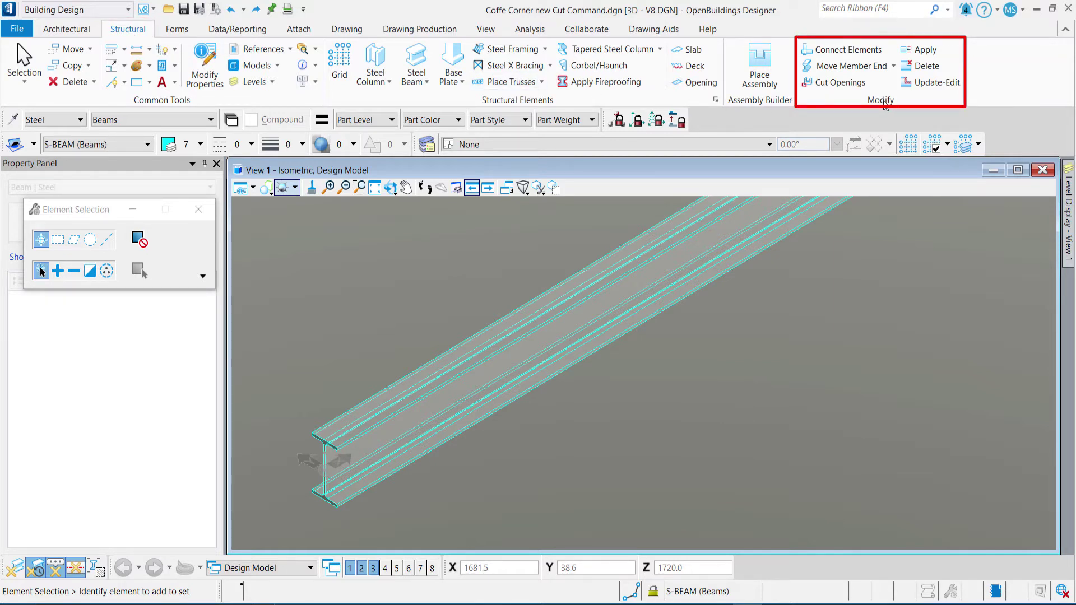
Step: Launch Cut Openings from the Structural tab's Modify group for the steel beam
{"action": "left_click", "coordinate": [841, 86]}
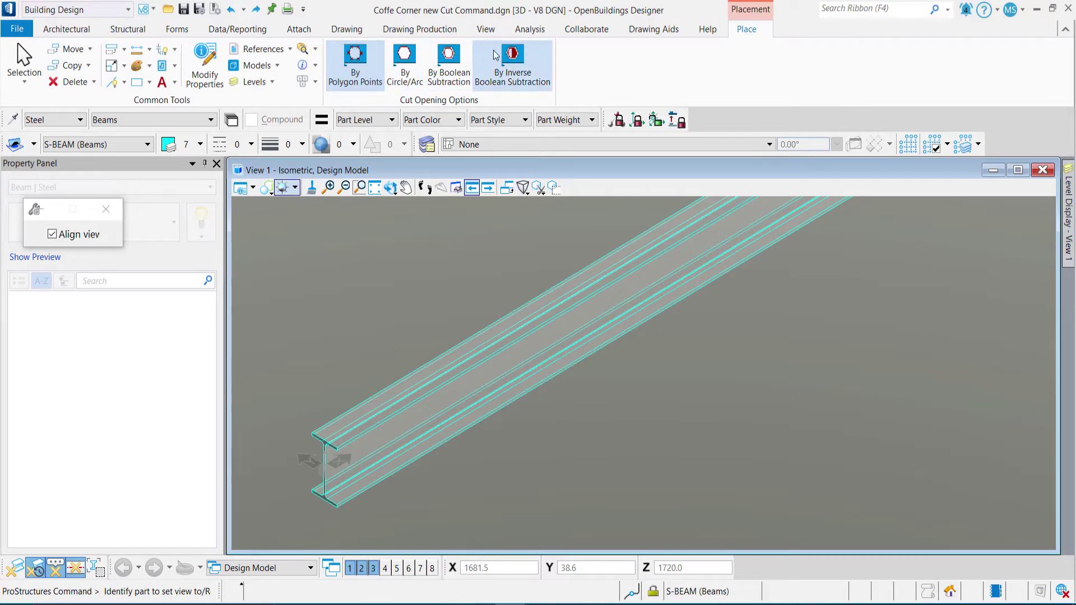
Step: Cut a rectangular polygon notch from the beam's top flange near its near end
{"action": "left_click", "coordinate": [355, 52]}
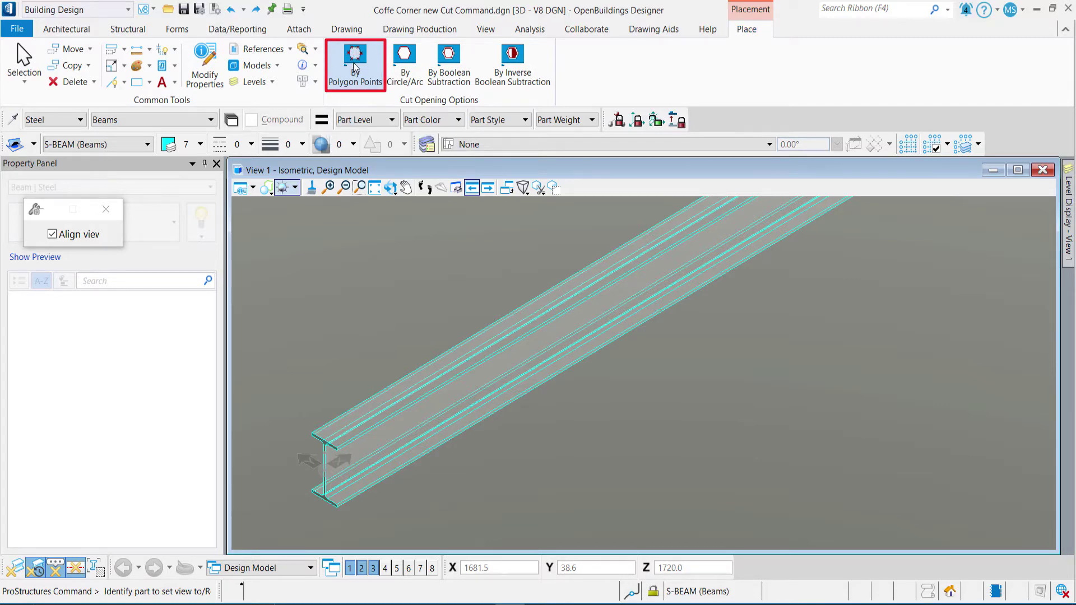
{"action": "left_click", "coordinate": [388, 414]}
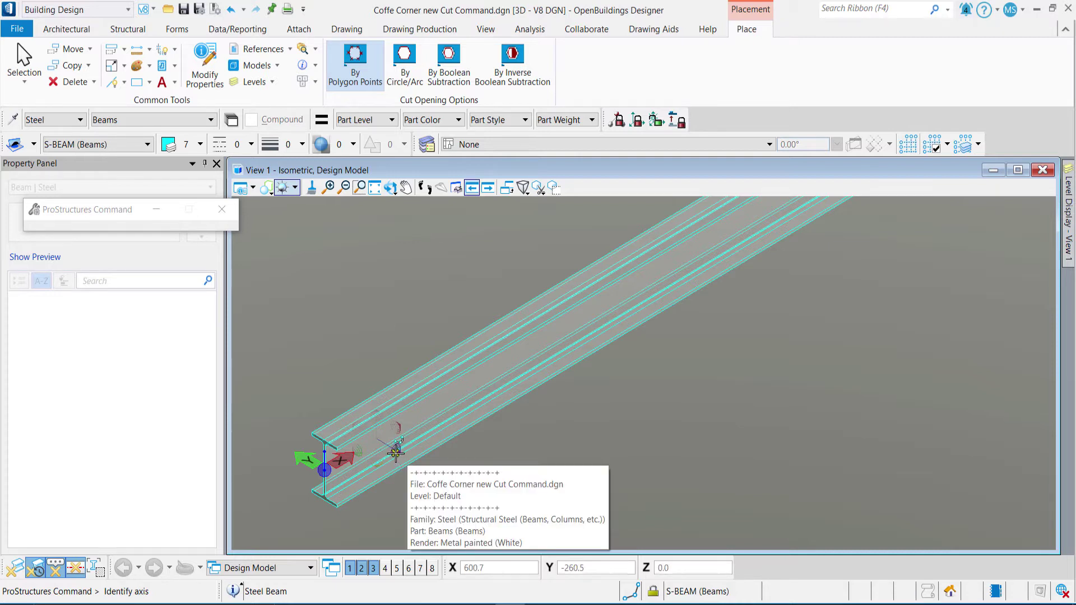
{"action": "left_click", "coordinate": [396, 453]}
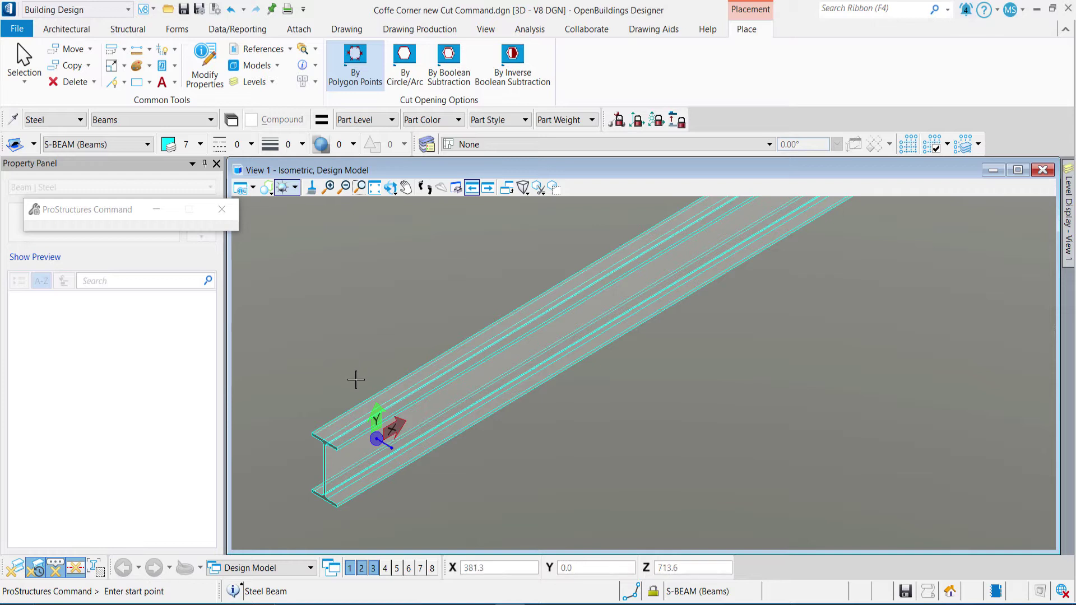
{"action": "left_click", "coordinate": [356, 380]}
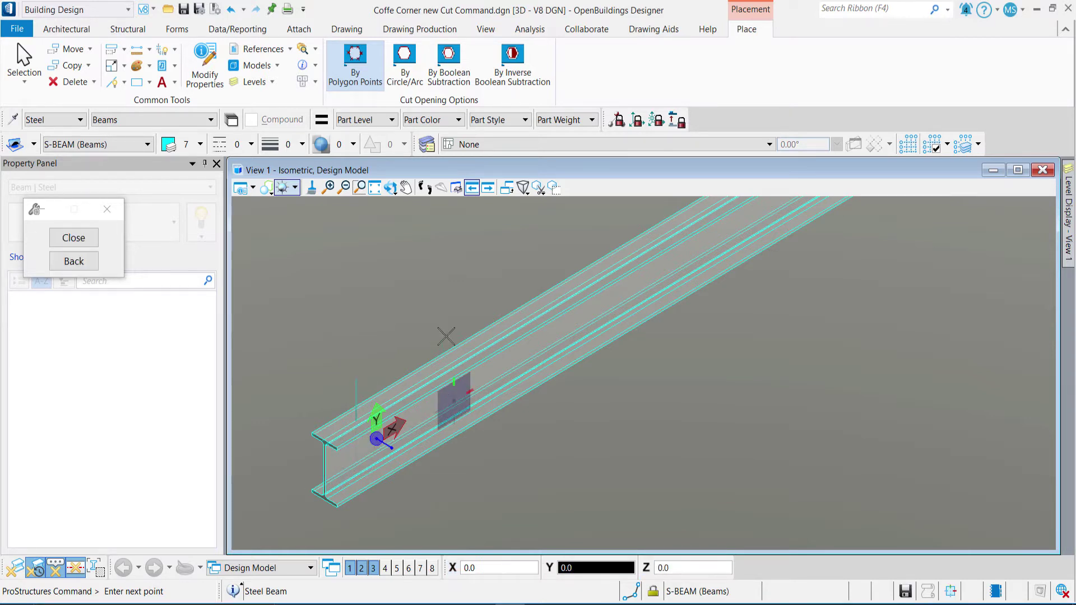
{"action": "left_click", "coordinate": [355, 379]}
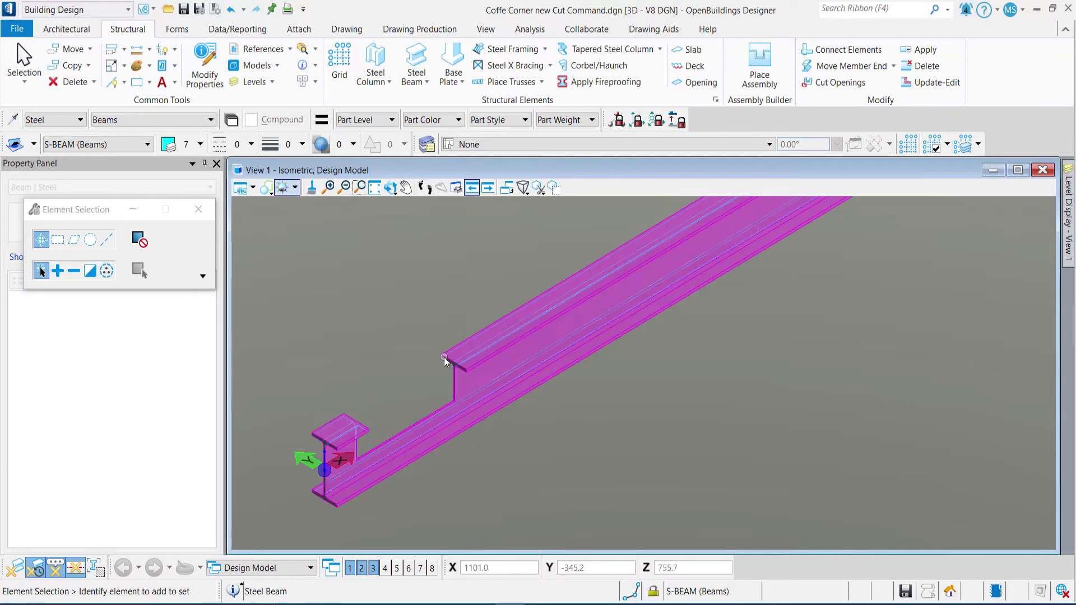
Step: Pull the notch outline's right-hand corners back toward the beam end to shorten it
{"action": "mouse_move", "coordinate": [444, 362]}
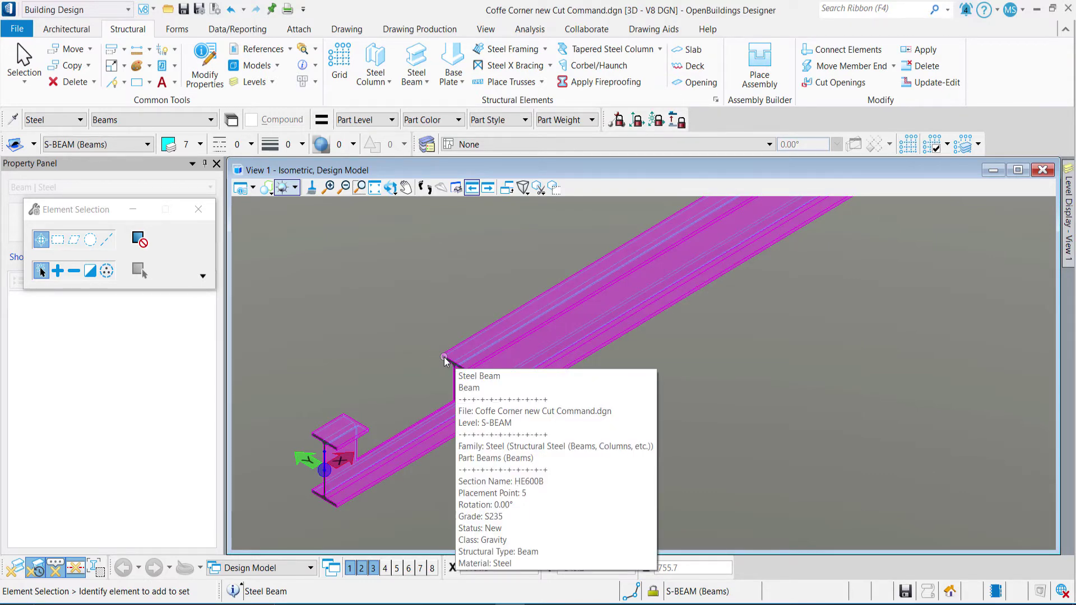
{"action": "left_click", "coordinate": [444, 360]}
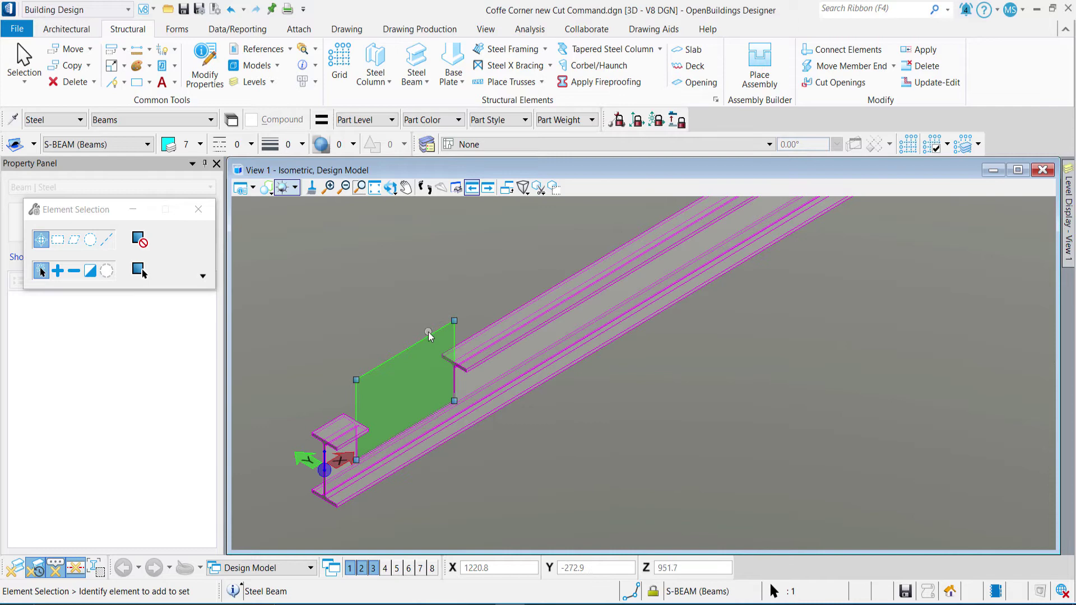
{"action": "left_click", "coordinate": [453, 321]}
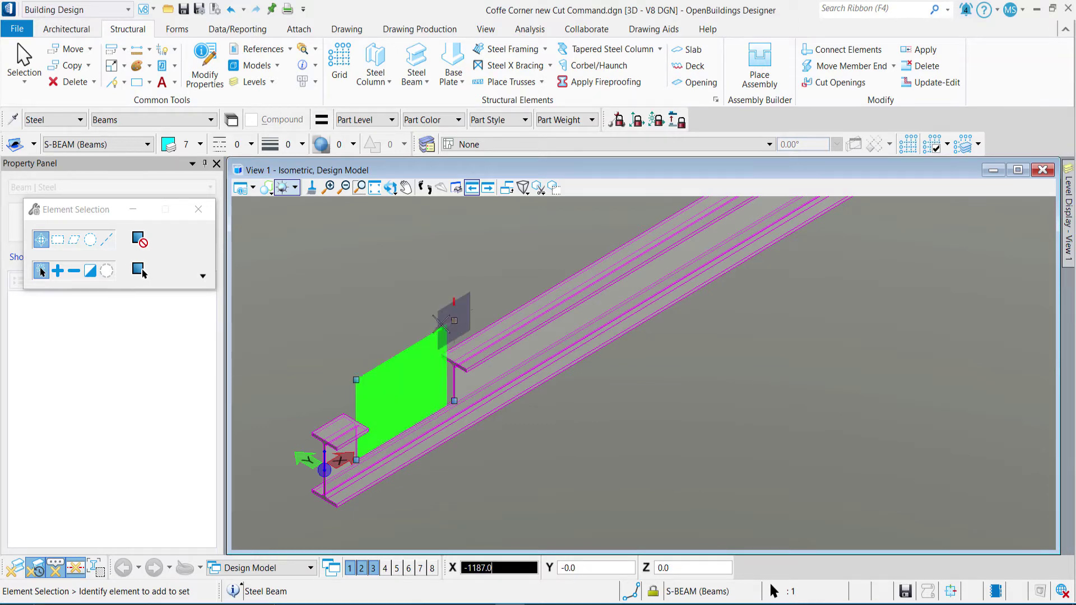
{"action": "left_click", "coordinate": [424, 331]}
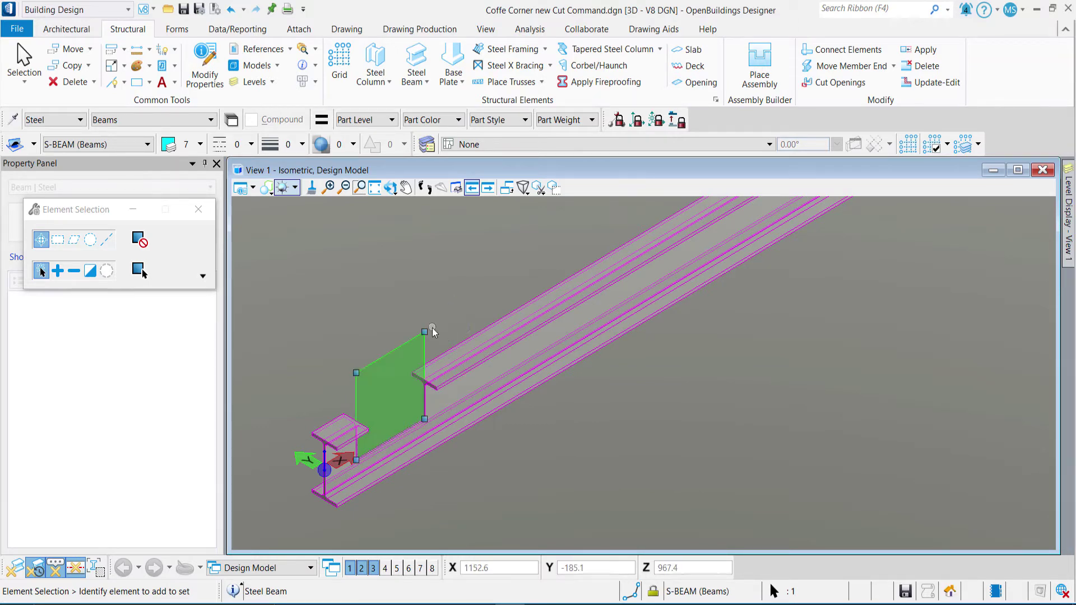
{"action": "left_click", "coordinate": [424, 419]}
{"action": "left_click", "coordinate": [424, 401]}
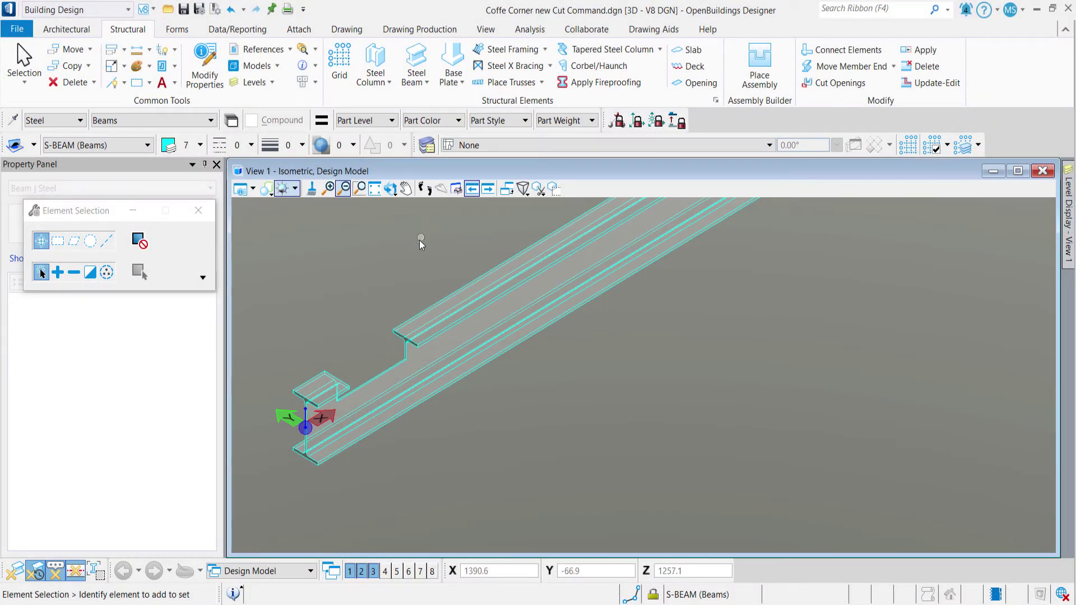
Step: Start a second polygon cut on the beam, placing its first point further along
{"action": "left_click", "coordinate": [839, 82]}
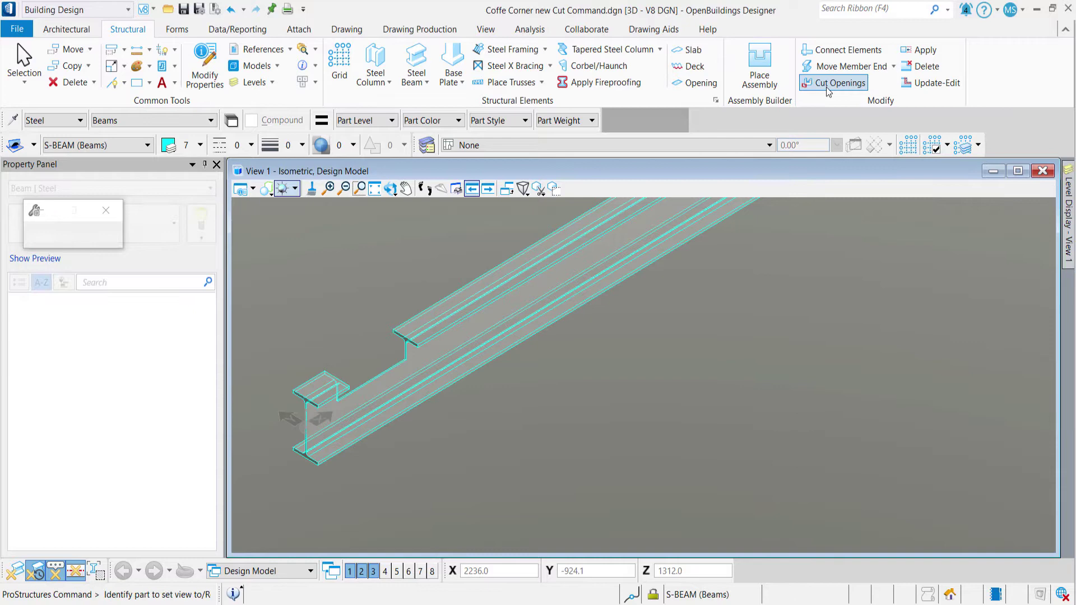
{"action": "left_click", "coordinate": [499, 297]}
{"action": "left_click", "coordinate": [503, 332]}
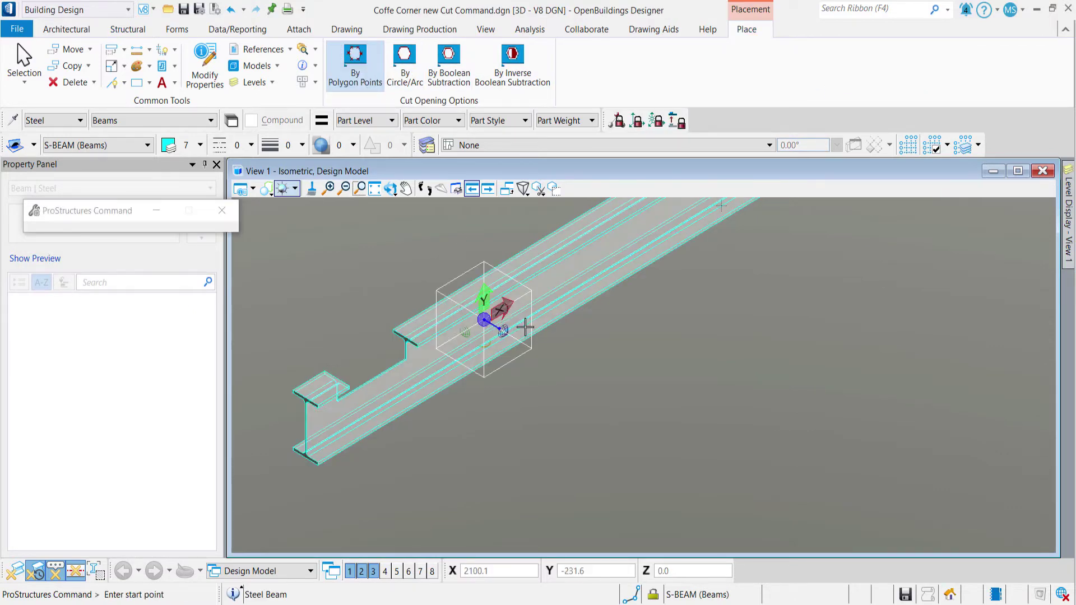
{"action": "scroll", "coordinate": [512, 317], "scroll_direction": "up", "scroll_amount": 3}
{"action": "middle_click_drag", "start_coordinate": [480, 293], "coordinate": [404, 348]}
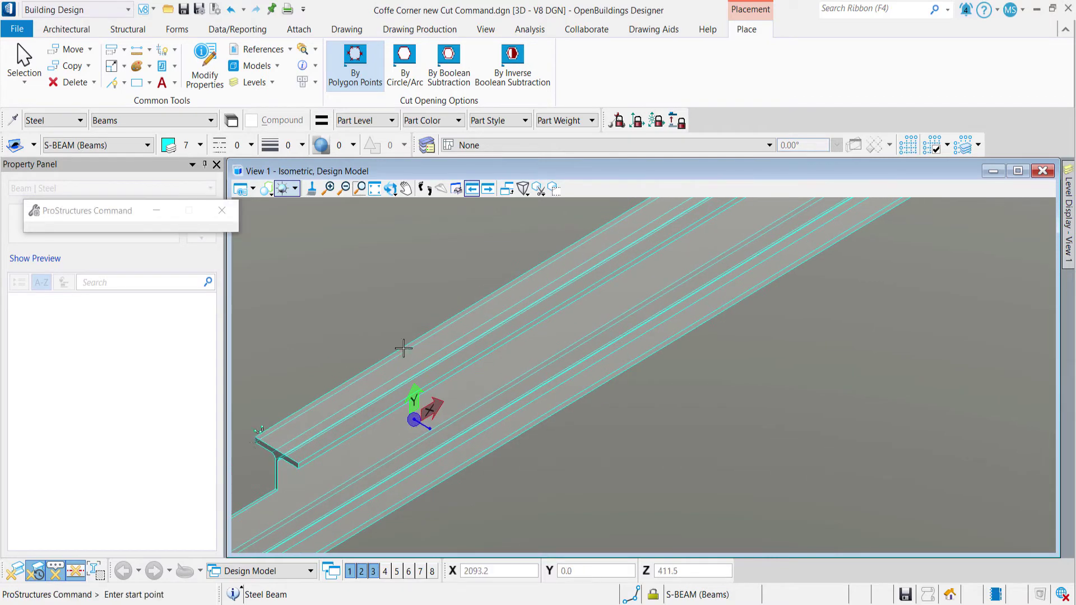
{"action": "left_click", "coordinate": [336, 334]}
Step: Add the remaining outline points and close the polygon, cutting a V-bottomed notch
{"action": "scroll", "coordinate": [400, 428], "scroll_direction": "up", "scroll_amount": 2}
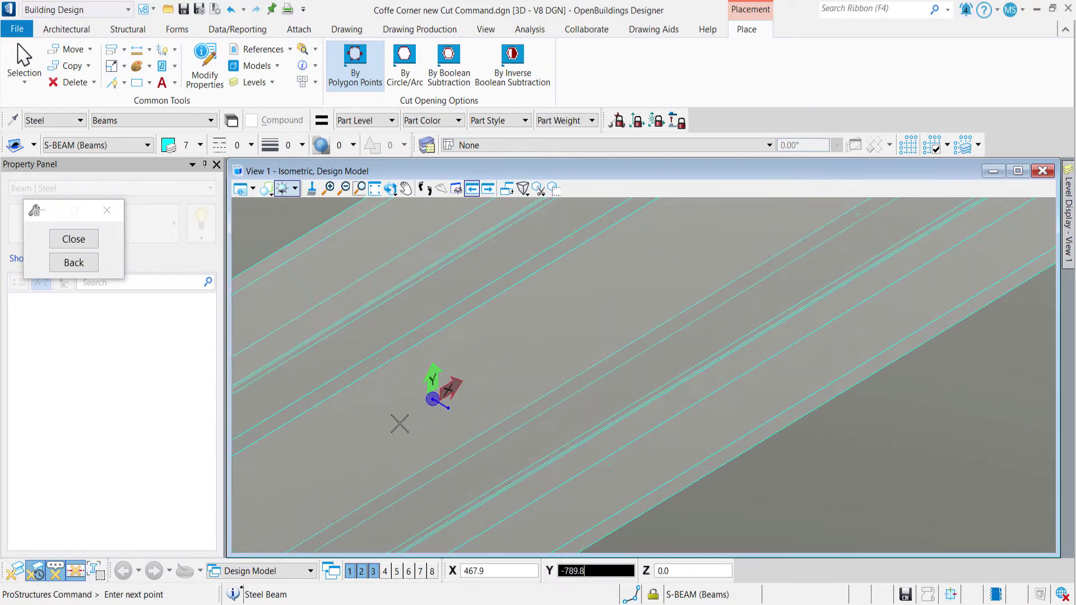
{"action": "scroll", "coordinate": [479, 368], "scroll_direction": "up", "scroll_amount": 1}
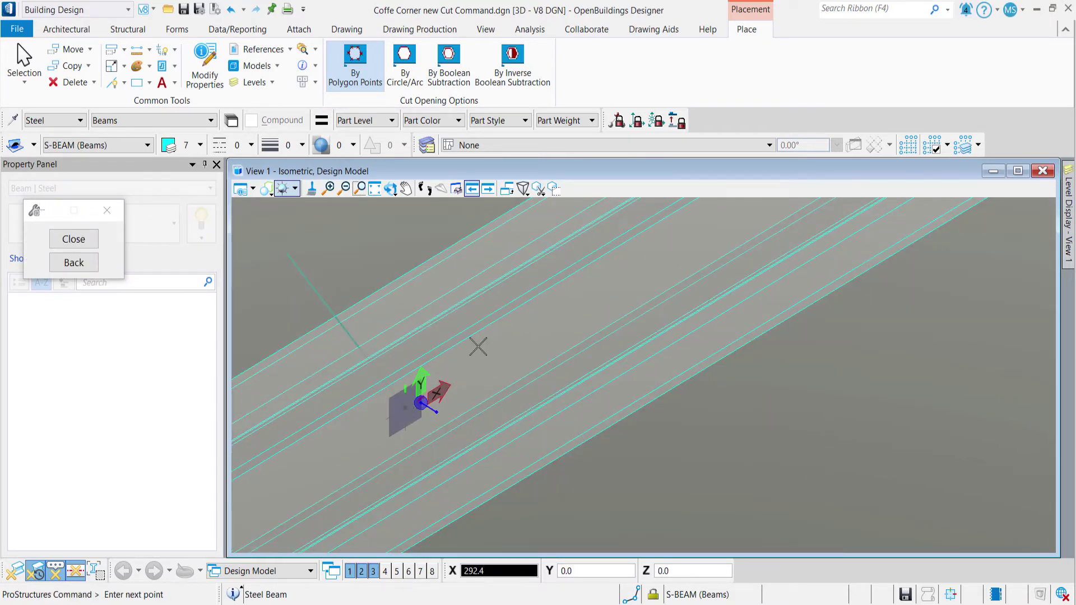
{"action": "left_click", "coordinate": [478, 344]}
{"action": "left_click", "coordinate": [573, 327]}
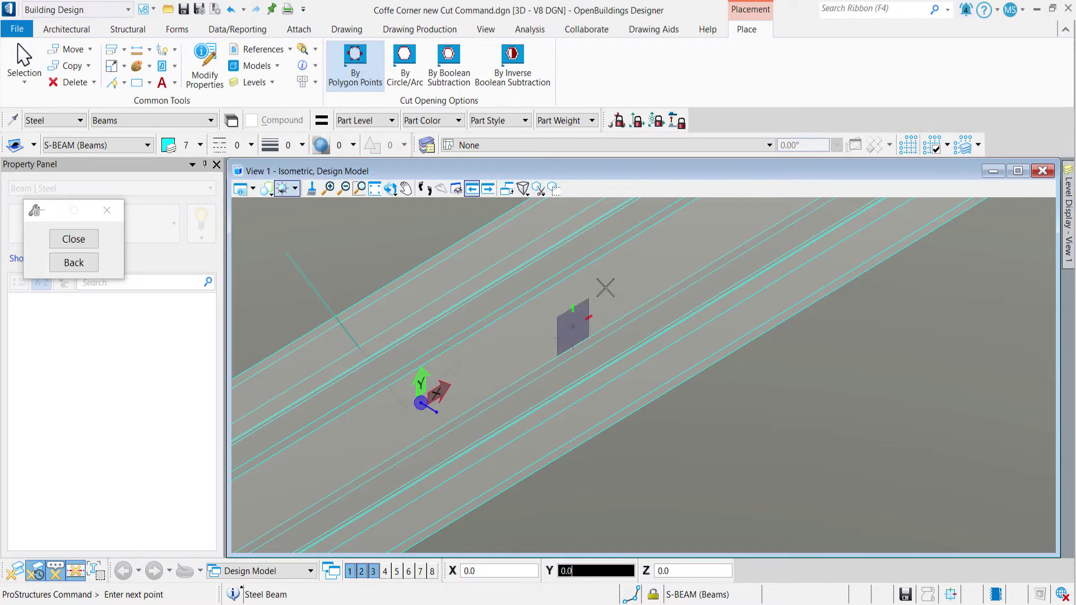
{"action": "left_click", "coordinate": [650, 281]}
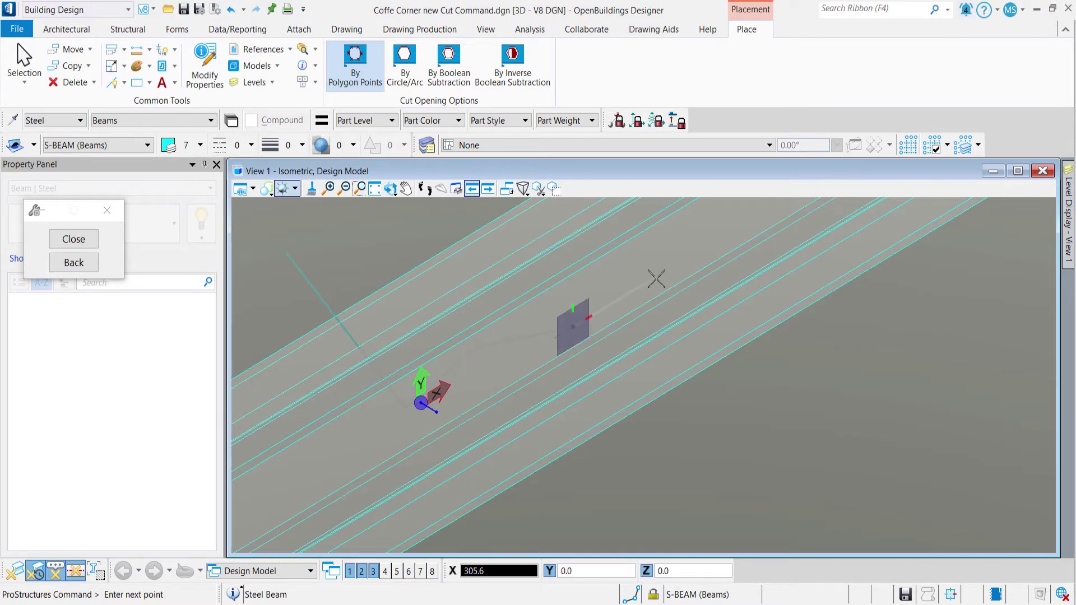
{"action": "scroll", "coordinate": [650, 280], "scroll_direction": "down", "scroll_amount": 3}
{"action": "middle_click_drag", "start_coordinate": [650, 280], "coordinate": [635, 306]}
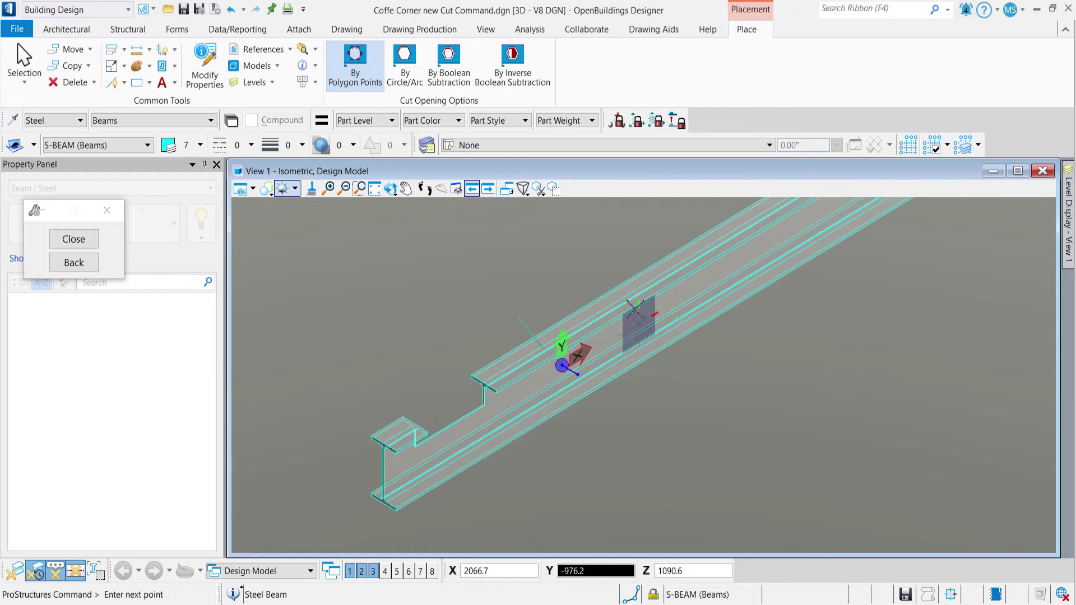
{"action": "left_click", "coordinate": [514, 311]}
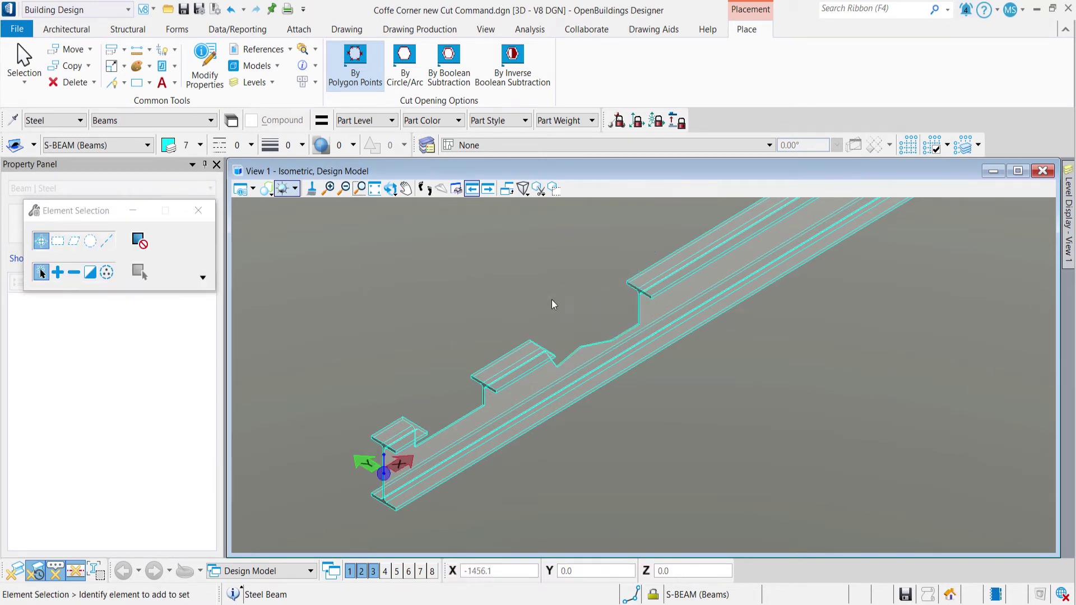
{"action": "middle_click_drag", "start_coordinate": [561, 291], "coordinate": [502, 330], "text": "shift"}
Step: Move the second notch's bottom vertices to form a sharper zigzag with a raised peak
{"action": "scroll", "coordinate": [506, 311], "scroll_direction": "up", "scroll_amount": 3}
{"action": "left_click", "coordinate": [461, 385]}
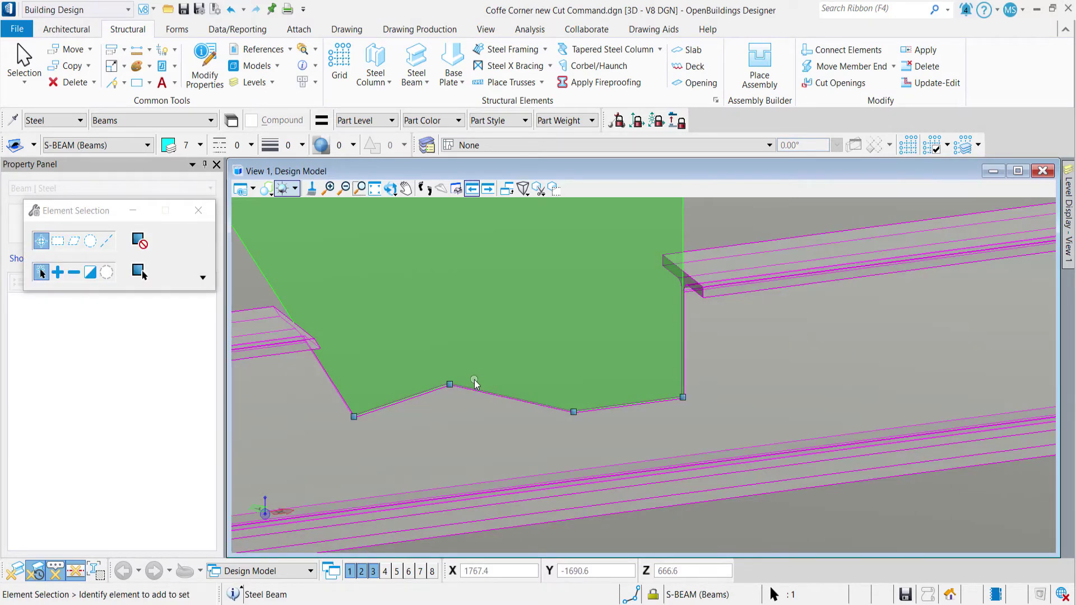
{"action": "scroll", "coordinate": [475, 379], "scroll_direction": "down", "scroll_amount": 2}
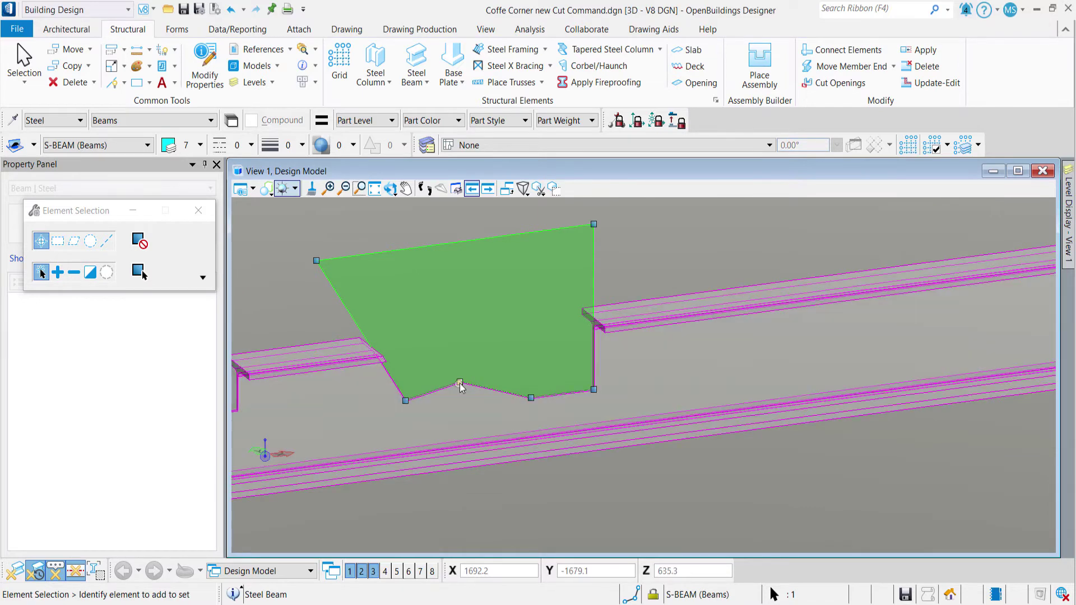
{"action": "left_click", "coordinate": [460, 383]}
{"action": "left_click", "coordinate": [452, 416]}
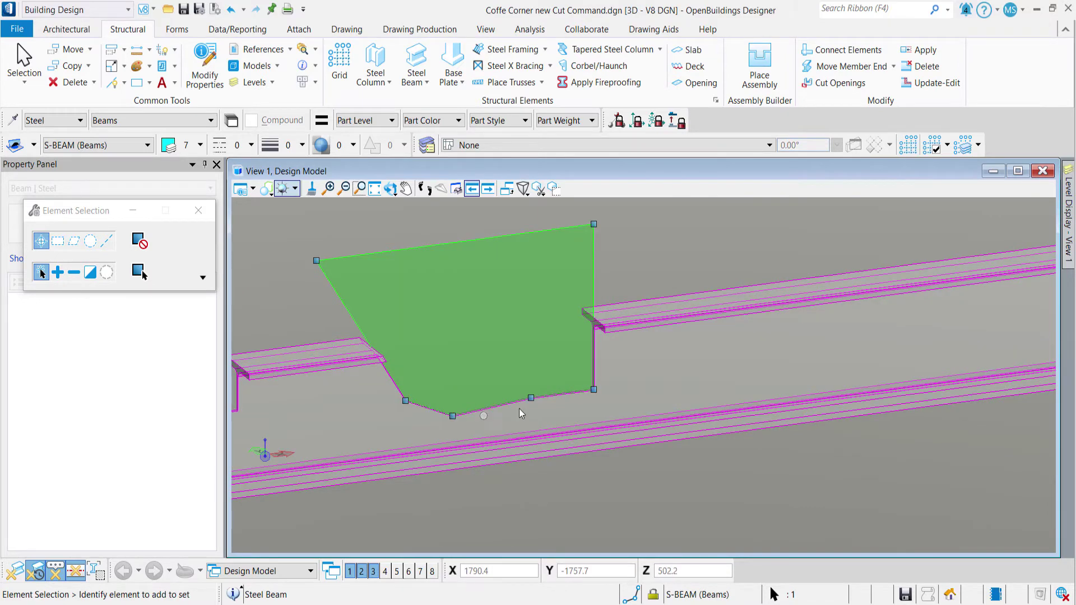
{"action": "left_click", "coordinate": [531, 398]}
{"action": "left_click", "coordinate": [527, 364]}
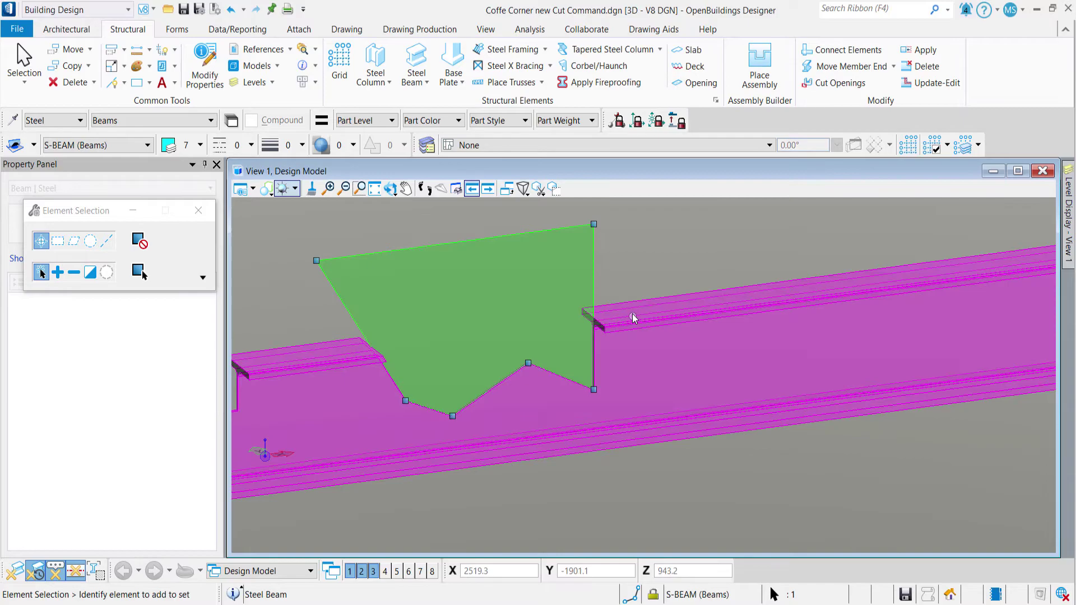
{"action": "left_click", "coordinate": [672, 255]}
{"action": "scroll", "coordinate": [671, 254], "scroll_direction": "down", "scroll_amount": 3}
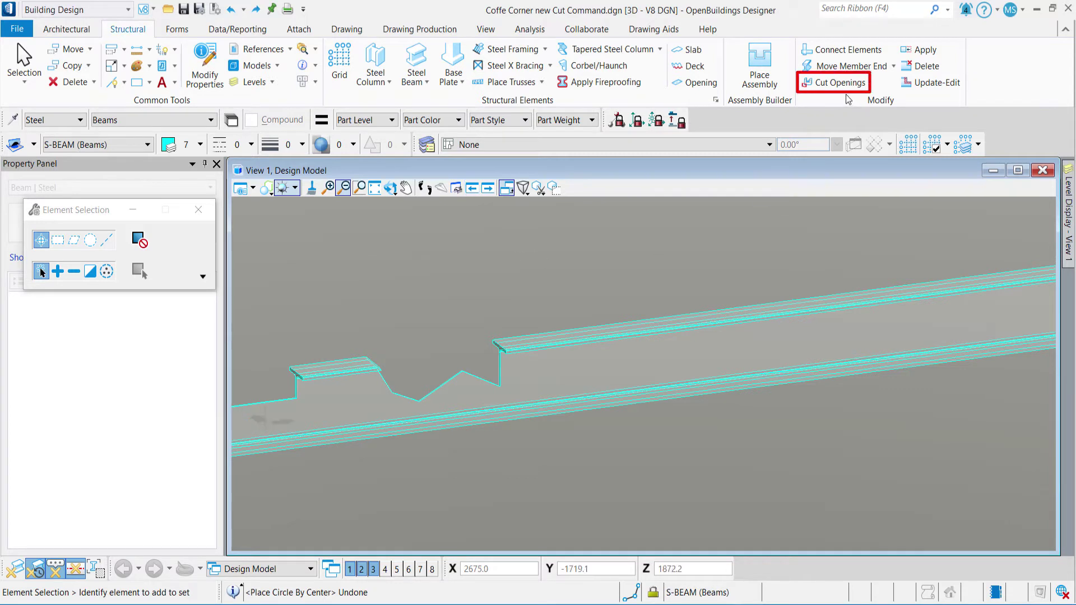
Step: Draw a circle centred on the beam web just beyond the second notch
{"action": "left_click", "coordinate": [840, 82]}
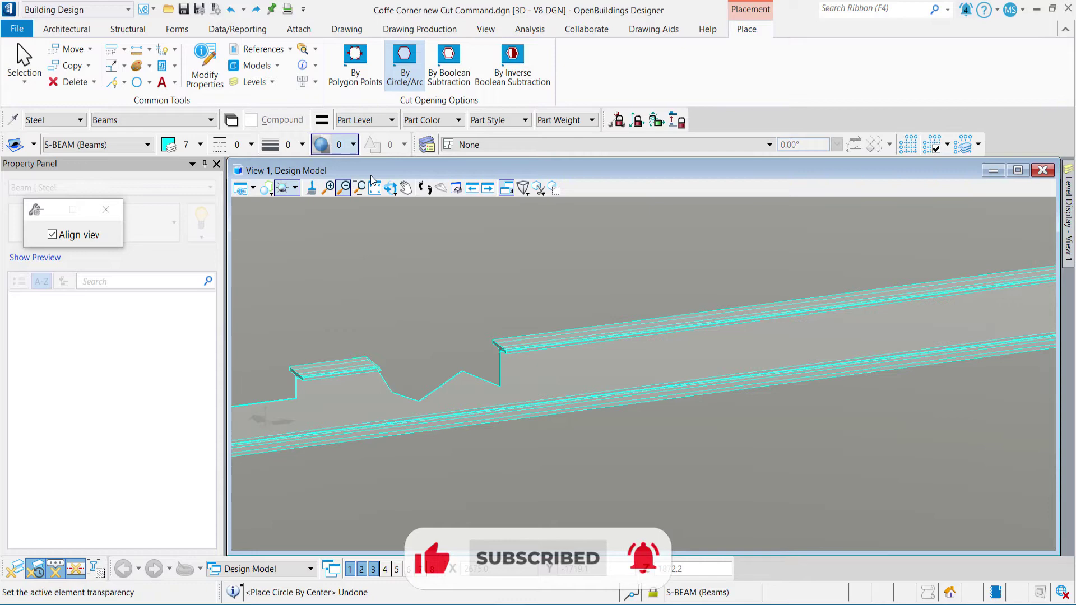
{"action": "left_click", "coordinate": [137, 83]}
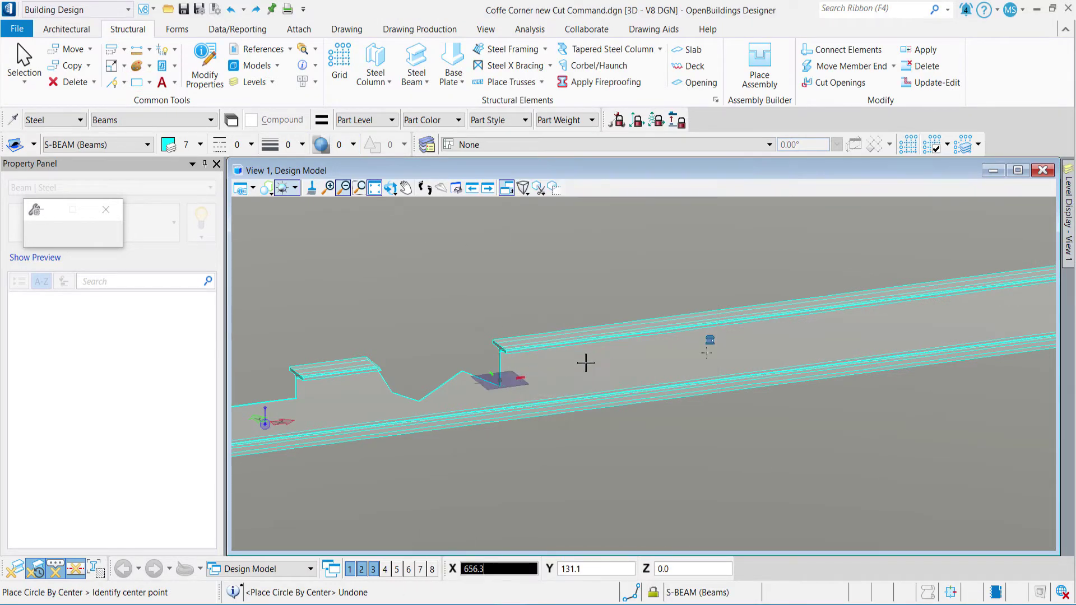
{"action": "left_click", "coordinate": [655, 355]}
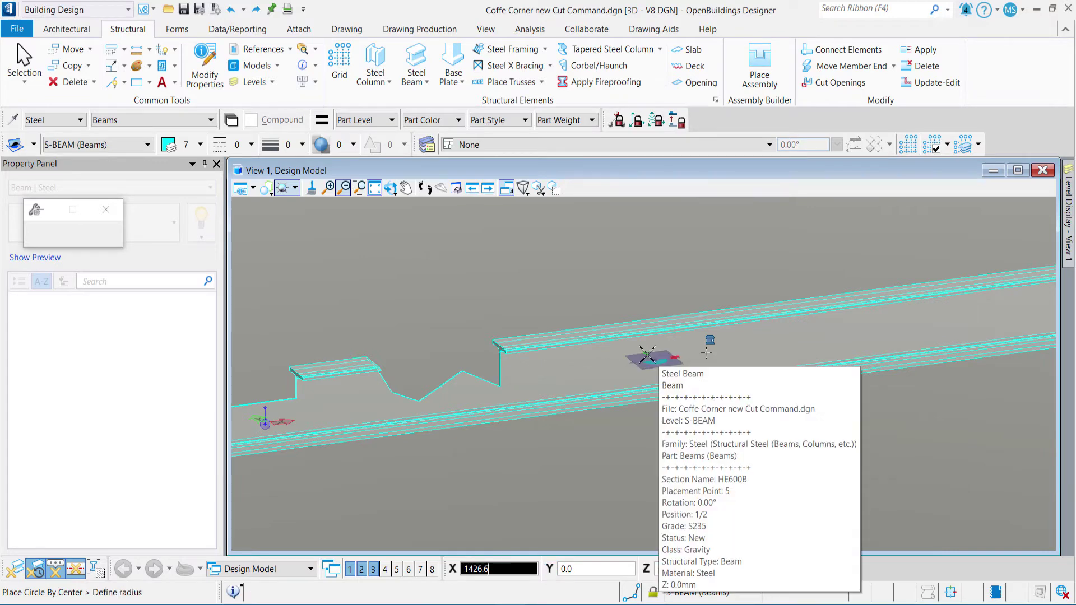
{"action": "scroll", "coordinate": [655, 362], "scroll_direction": "up", "scroll_amount": 2}
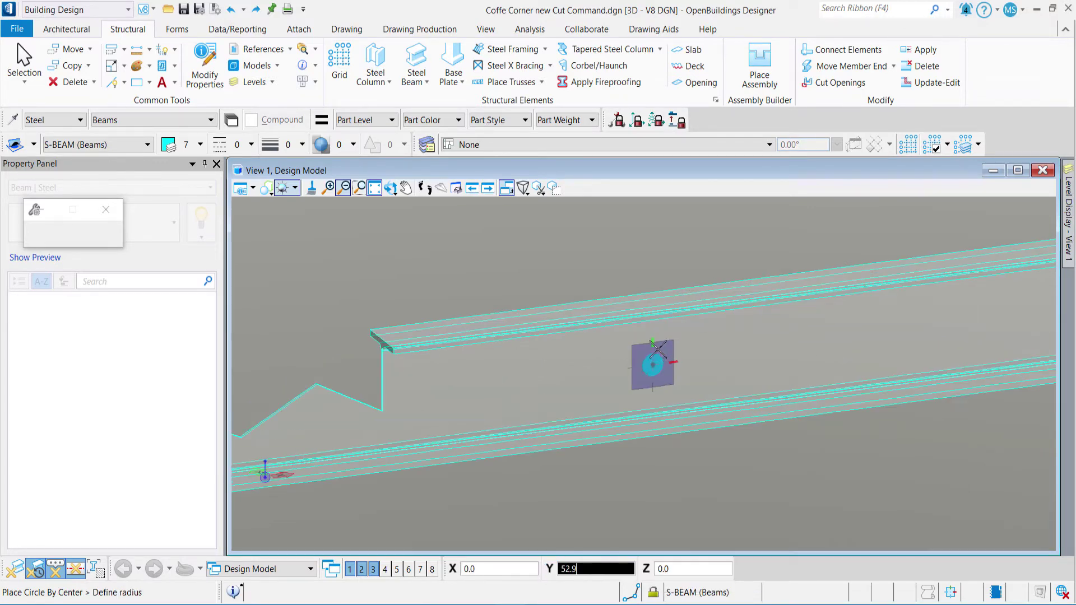
{"action": "left_click", "coordinate": [658, 348]}
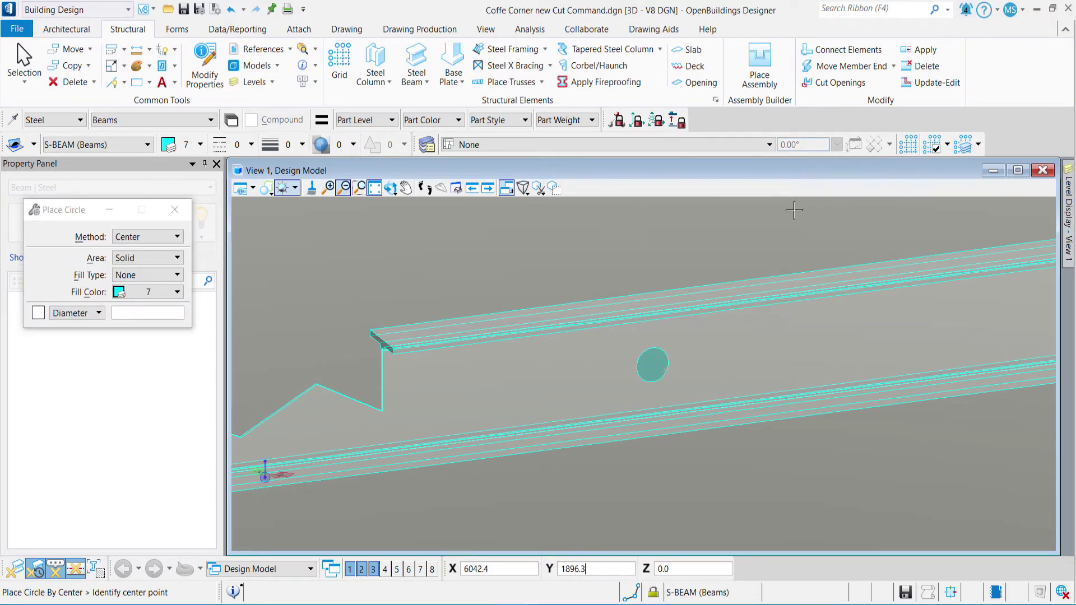
Step: Cut a round opening through the notched beam using the drawn circle as its shape
{"action": "left_click", "coordinate": [838, 89]}
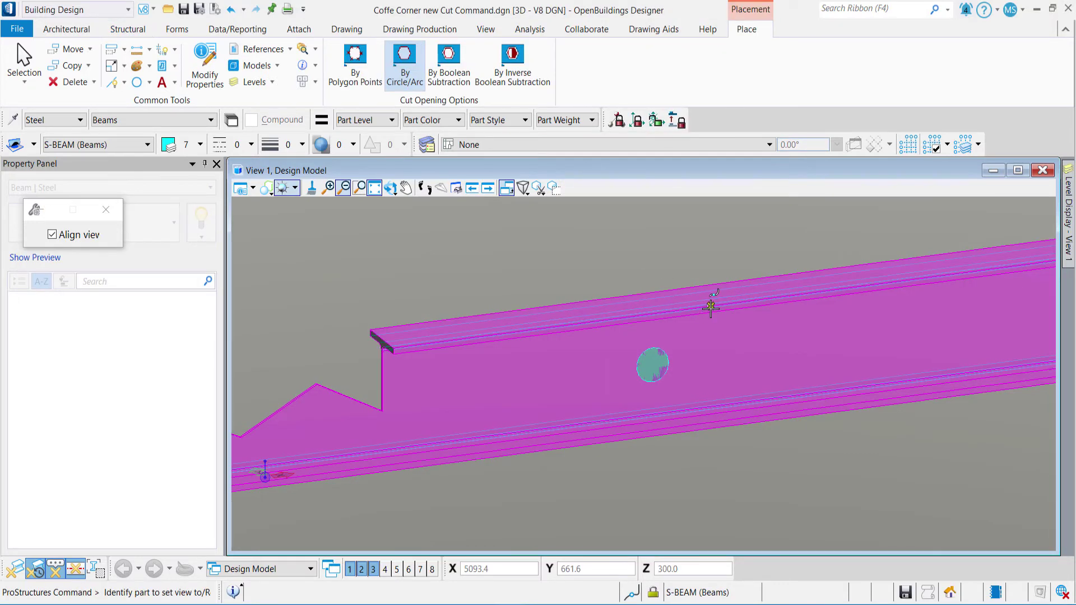
{"action": "left_click", "coordinate": [709, 308]}
{"action": "left_click", "coordinate": [700, 362]}
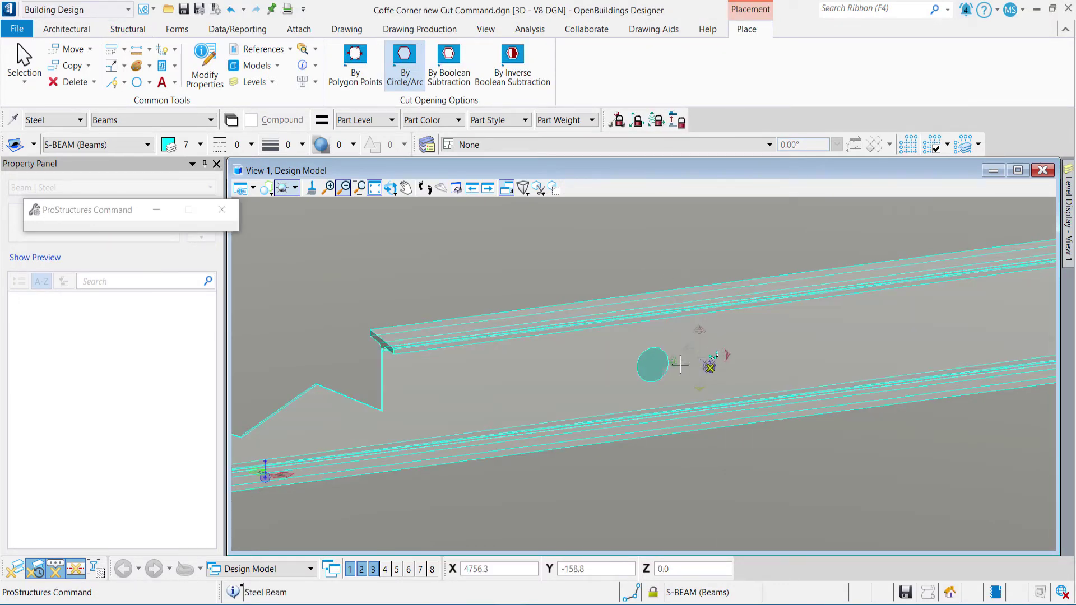
{"action": "left_click", "coordinate": [647, 355]}
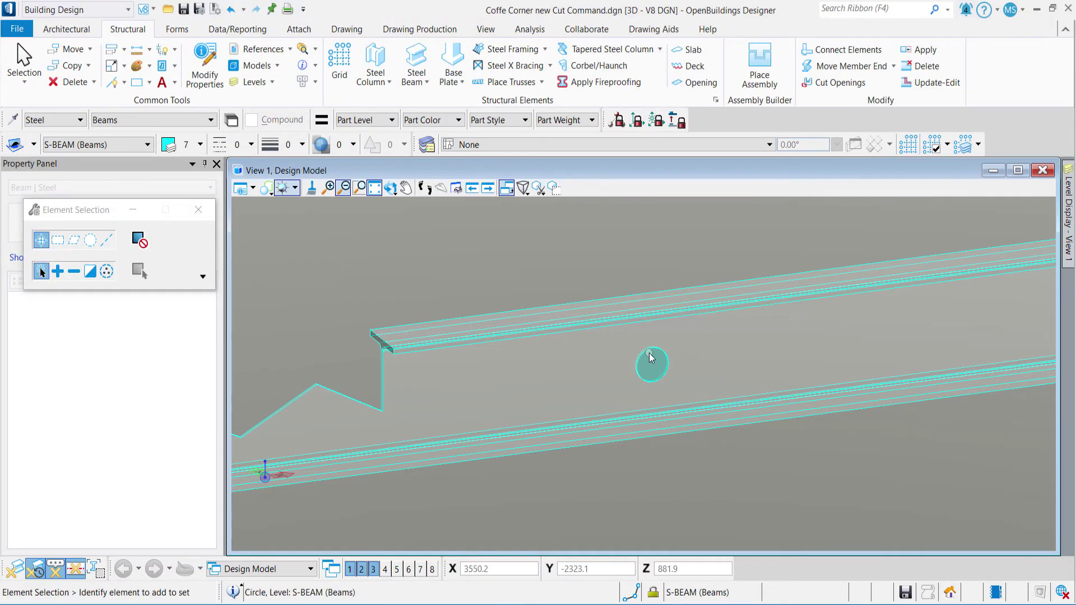
{"action": "scroll", "coordinate": [656, 360], "scroll_direction": "up", "scroll_amount": 5}
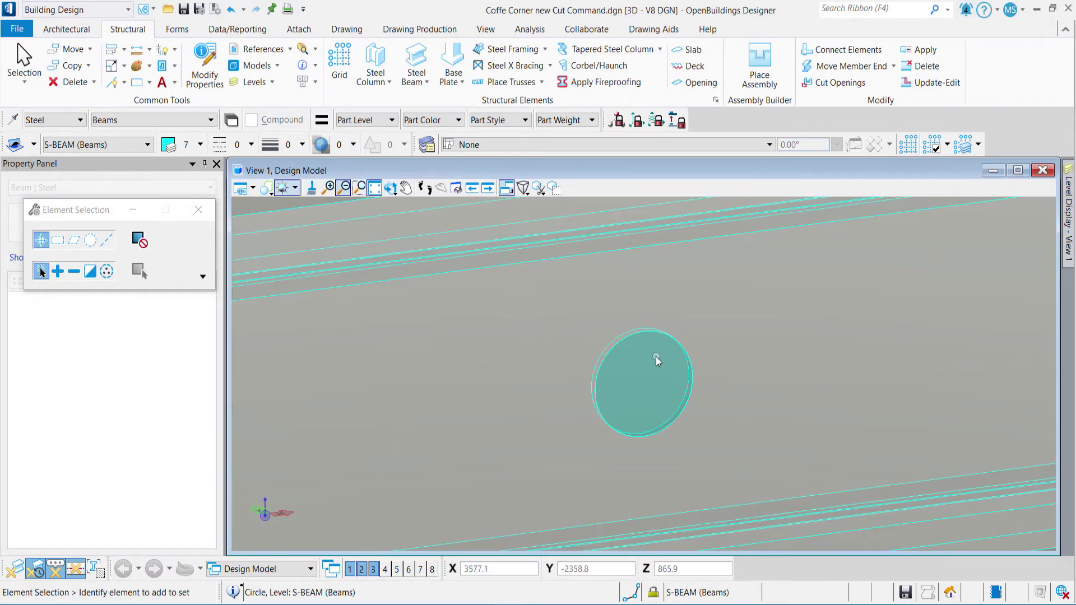
{"action": "left_click", "coordinate": [613, 348]}
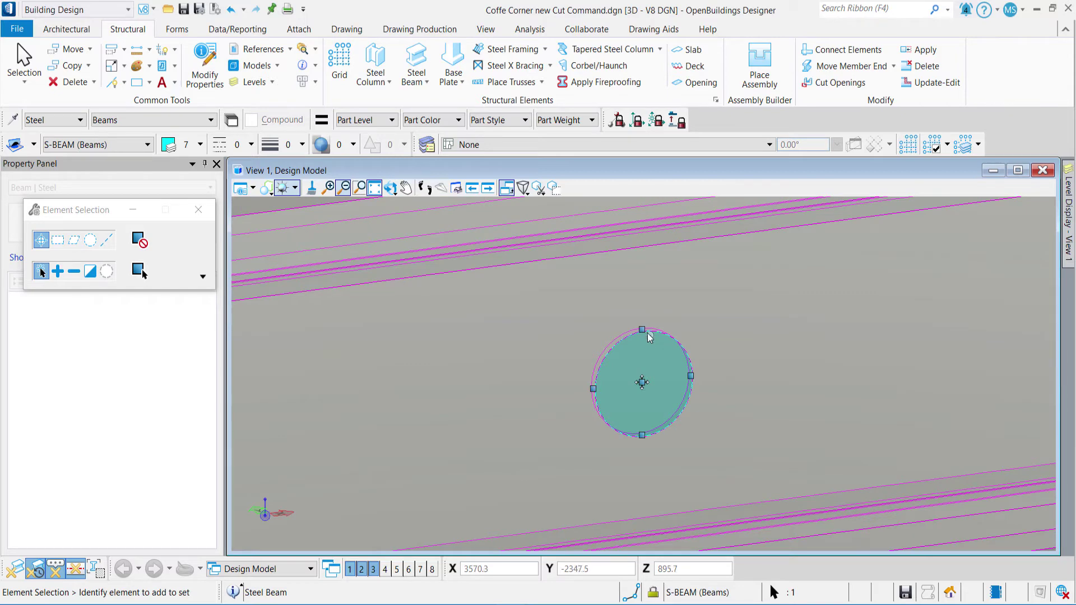
Step: Enlarge the round opening and move it down onto the beam's lower edge as a half-circle
{"action": "left_click", "coordinate": [646, 331]}
{"action": "left_click", "coordinate": [642, 287]}
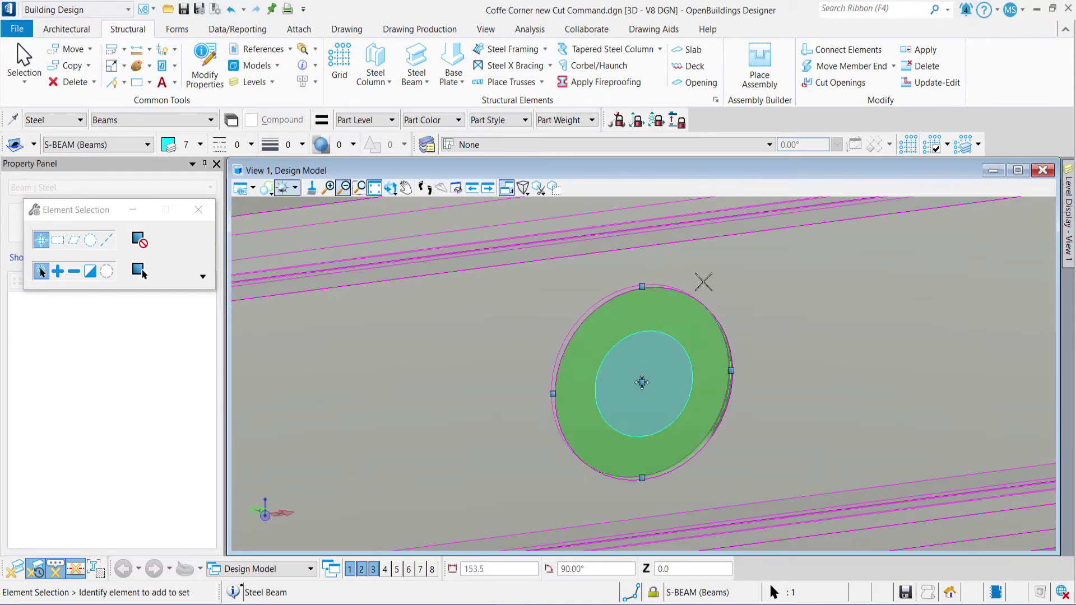
{"action": "scroll", "coordinate": [625, 289], "scroll_direction": "down", "scroll_amount": 2}
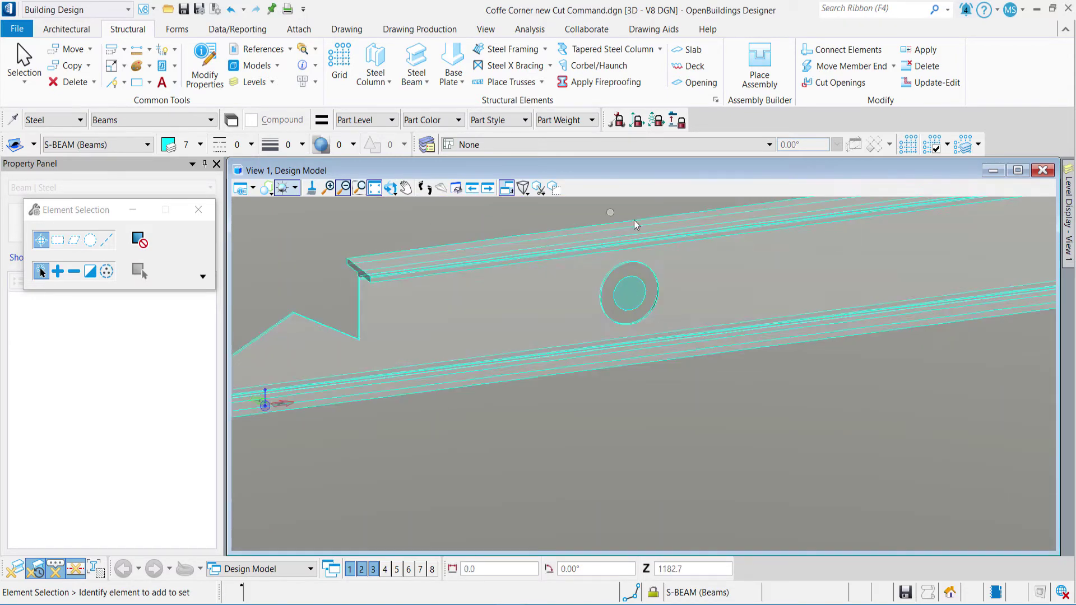
{"action": "left_click", "coordinate": [660, 261]}
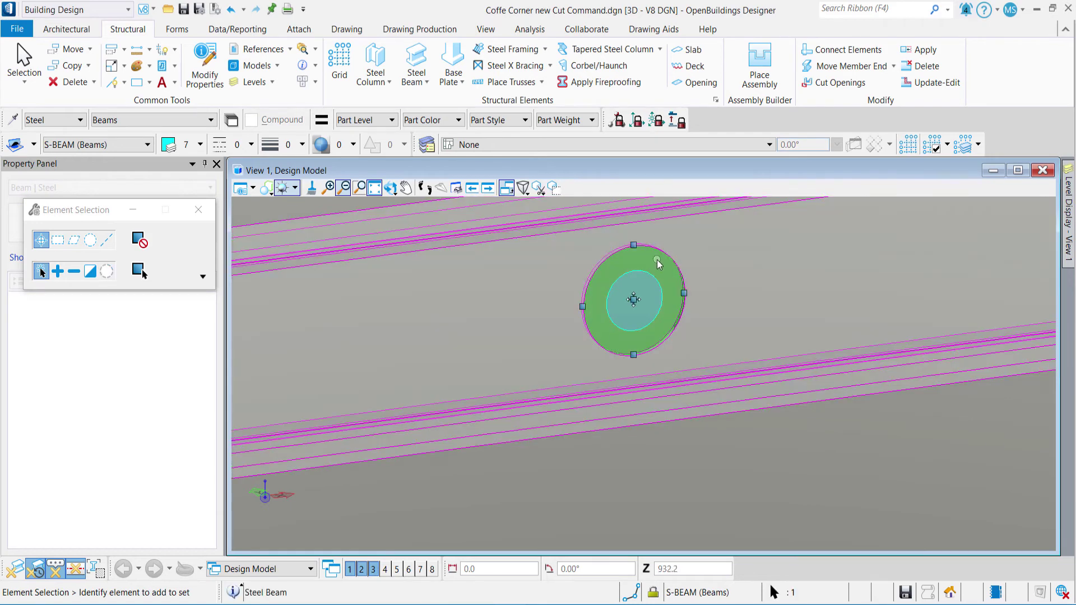
{"action": "left_click", "coordinate": [634, 300]}
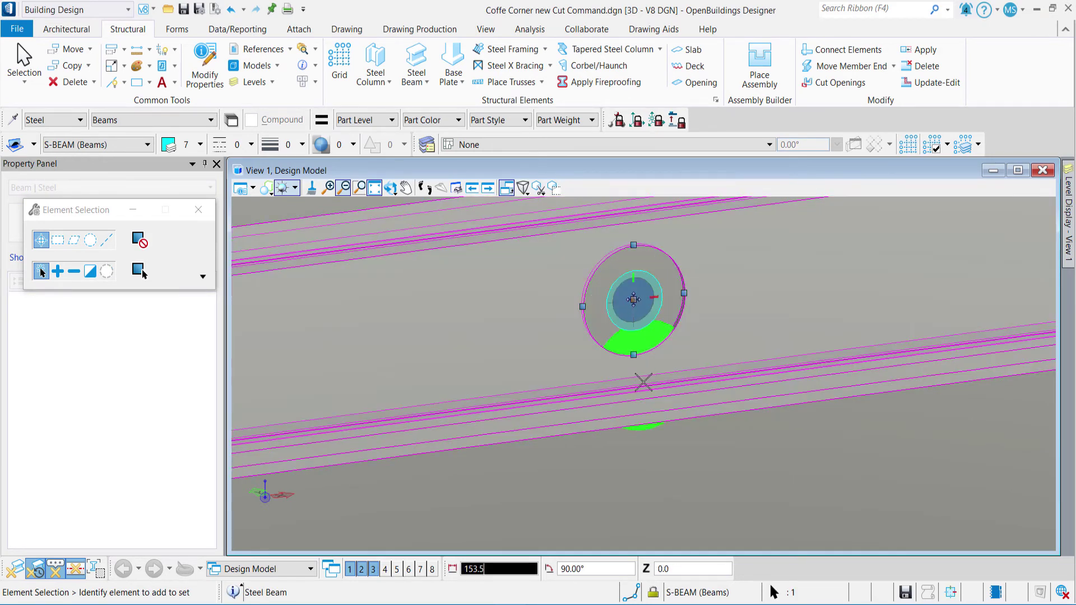
{"action": "left_click", "coordinate": [643, 383]}
{"action": "left_click", "coordinate": [714, 460]}
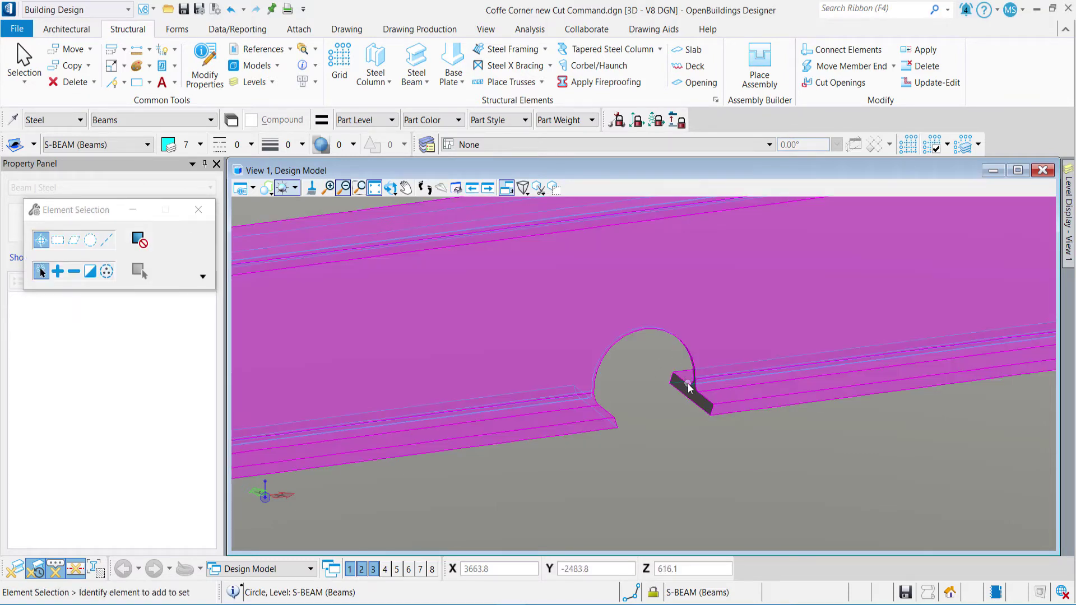
Step: Switch to the pipe-and-beams model and start a Cut Openings by Boolean Subtraction
{"action": "left_click", "coordinate": [688, 383]}
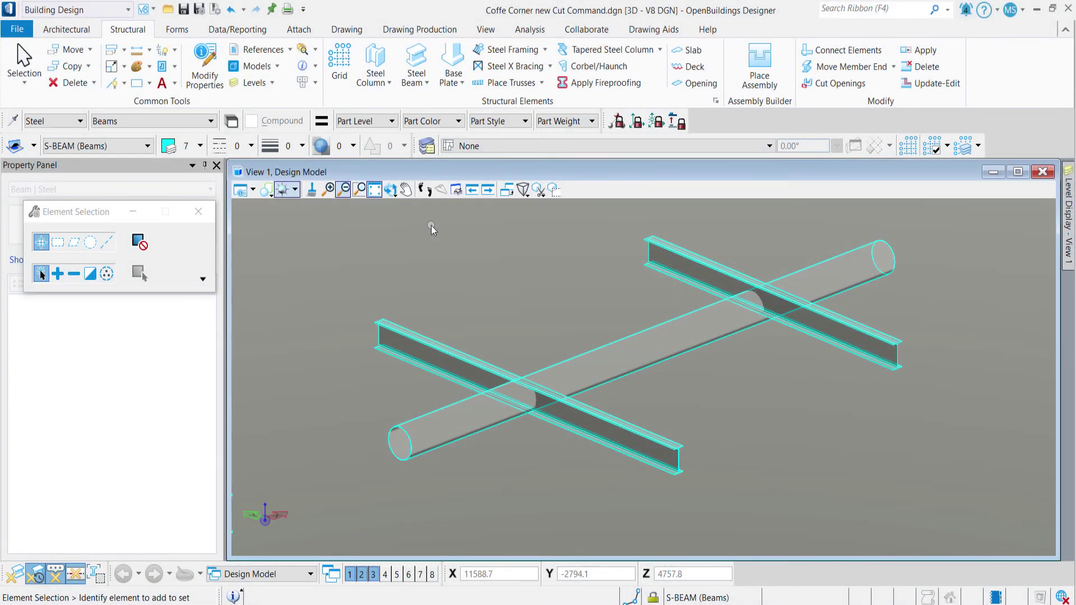
{"action": "left_click", "coordinate": [836, 88]}
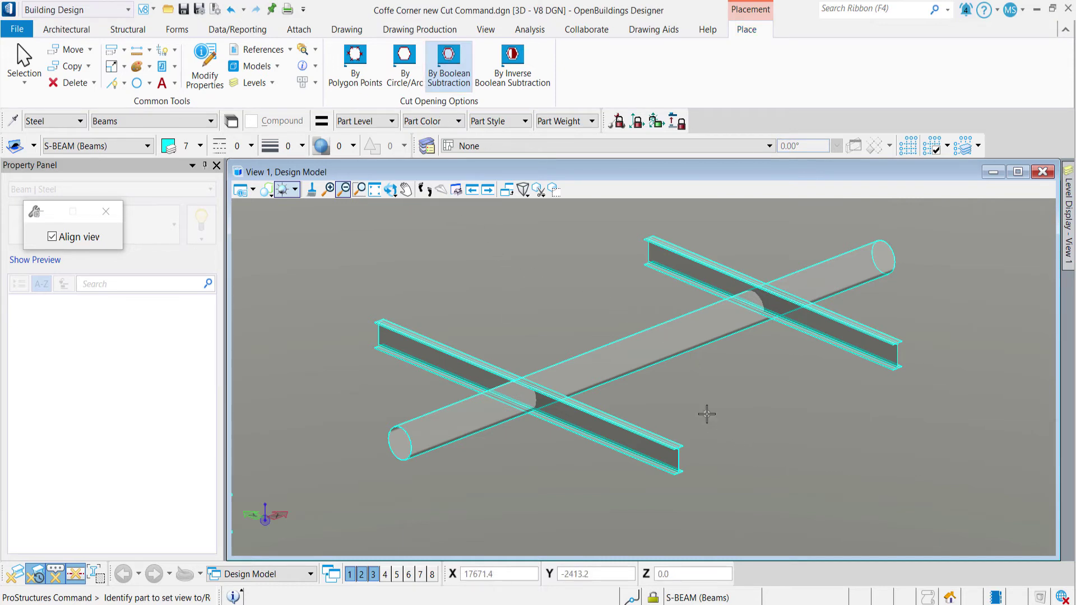
Step: Subtract the cylinder from the front beam, leaving a curved opening where the pipe passes
{"action": "left_click", "coordinate": [631, 441]}
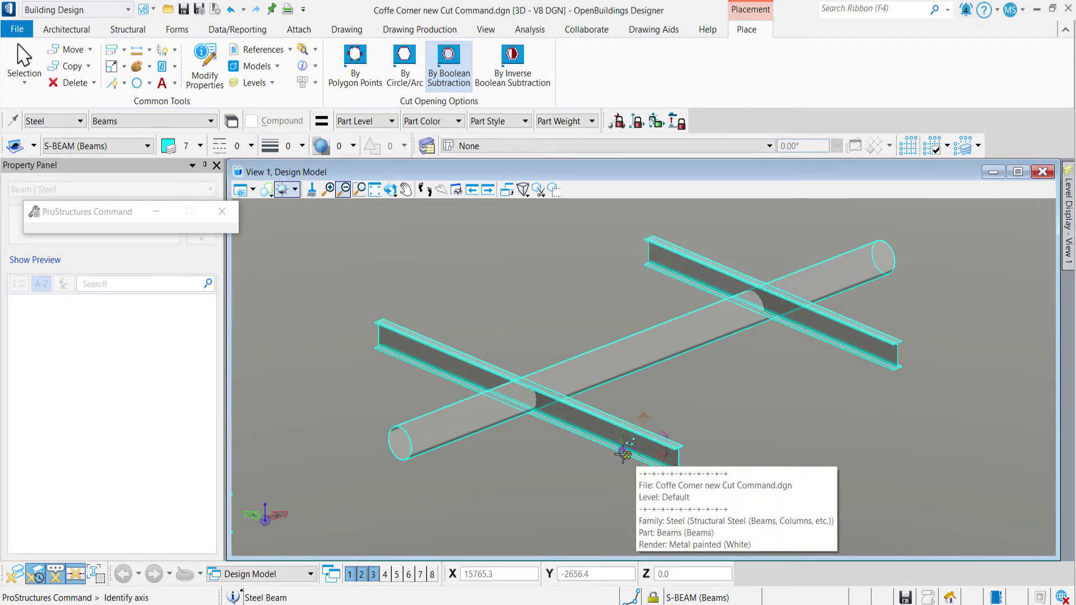
{"action": "left_click", "coordinate": [621, 447]}
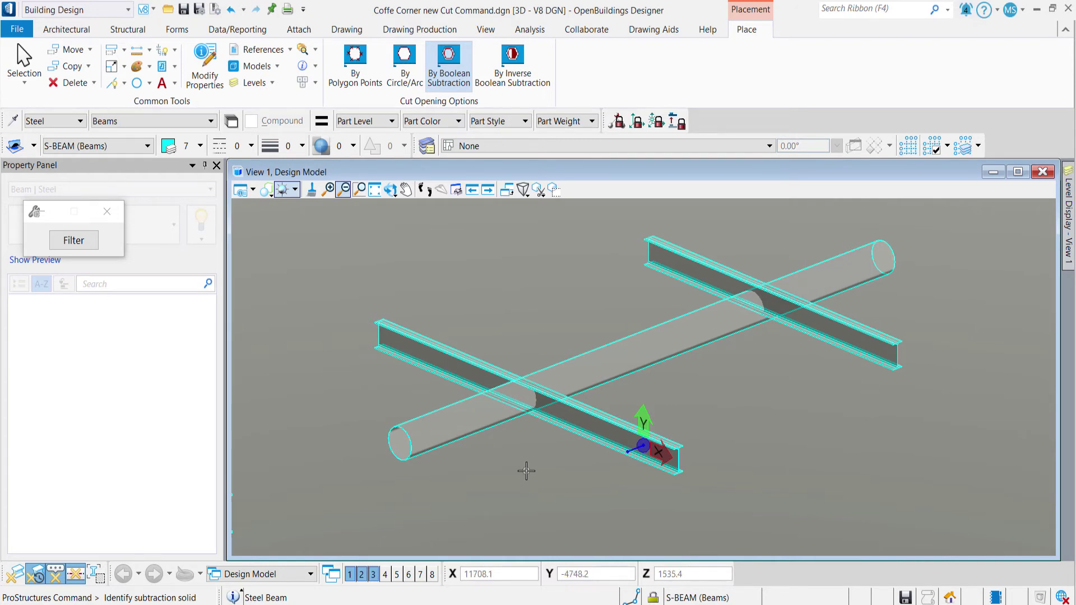
{"action": "left_click", "coordinate": [474, 435]}
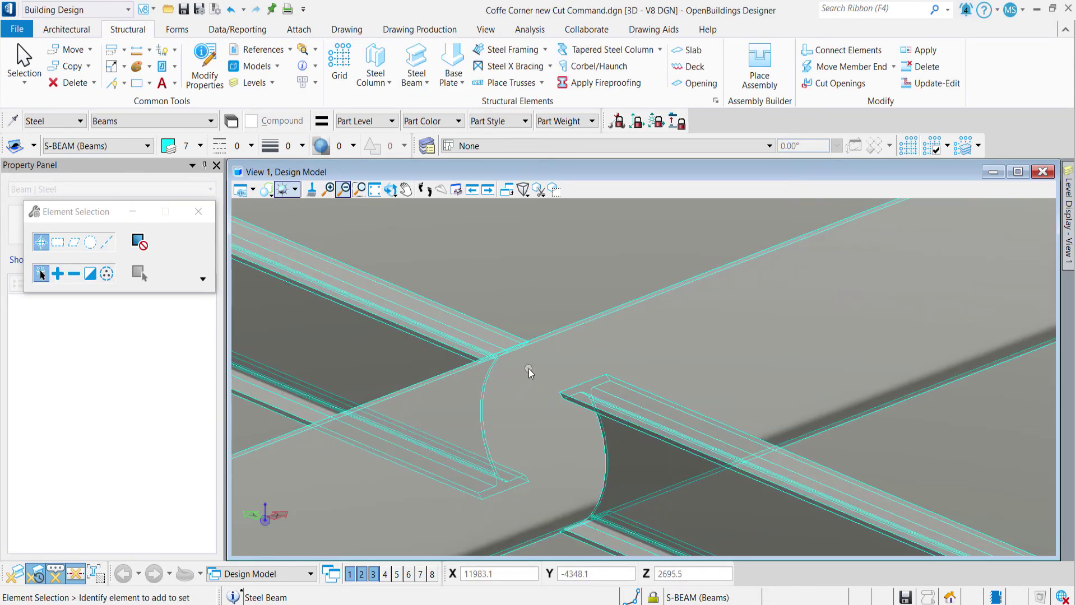
{"action": "scroll", "coordinate": [529, 369], "scroll_direction": "down", "scroll_amount": 5}
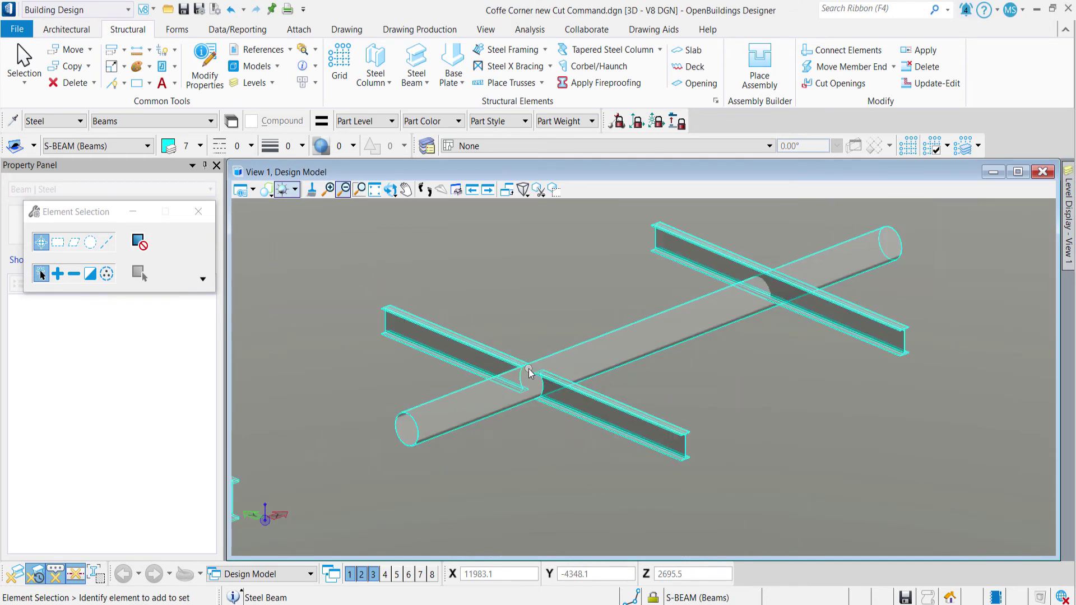
{"action": "middle_click_drag", "start_coordinate": [529, 369], "coordinate": [431, 354]}
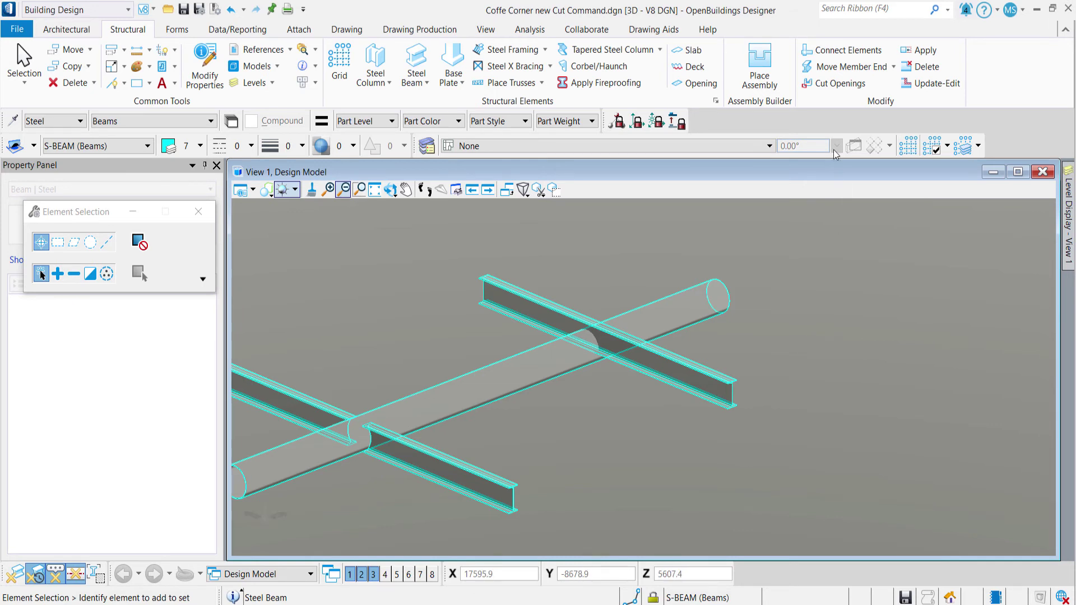
Step: Inverse-Boolean cut the back beam with the pipe cylinder, leaving only the piece inside it
{"action": "left_click", "coordinate": [835, 83]}
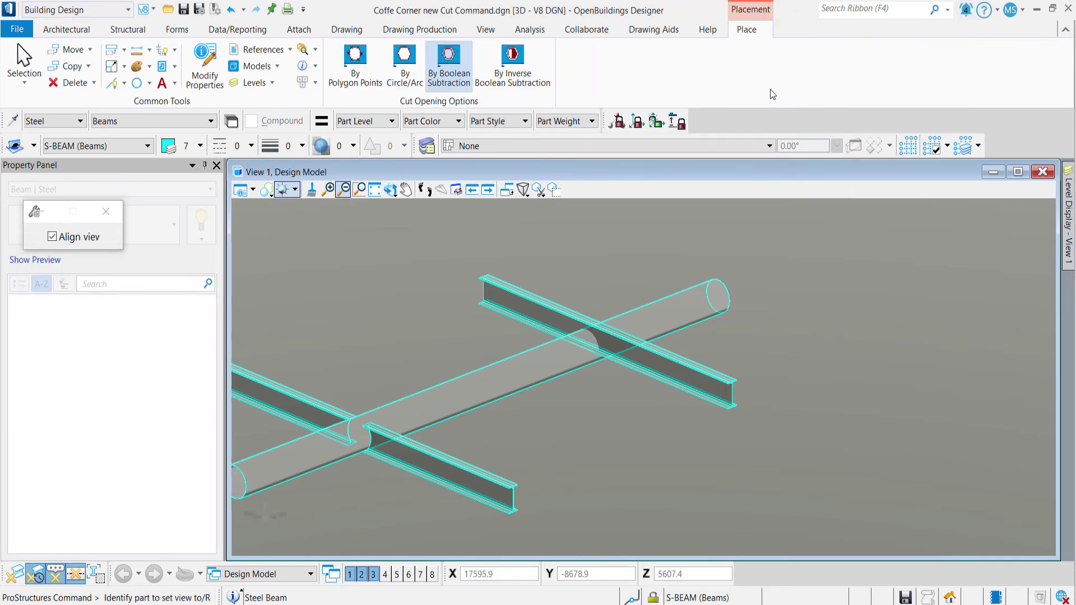
{"action": "left_click", "coordinate": [520, 65]}
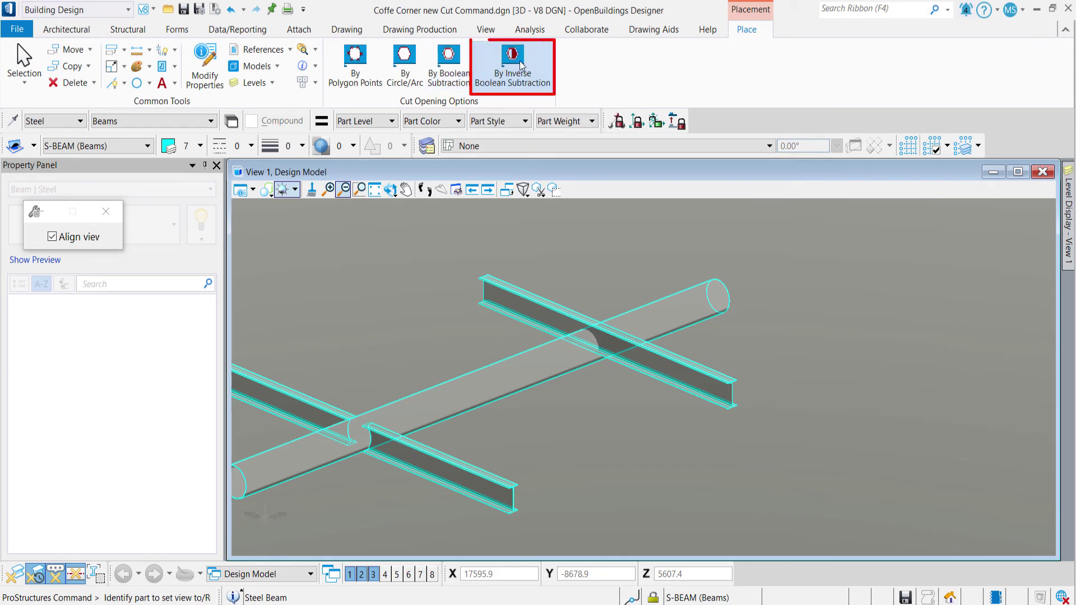
{"action": "left_click", "coordinate": [678, 357]}
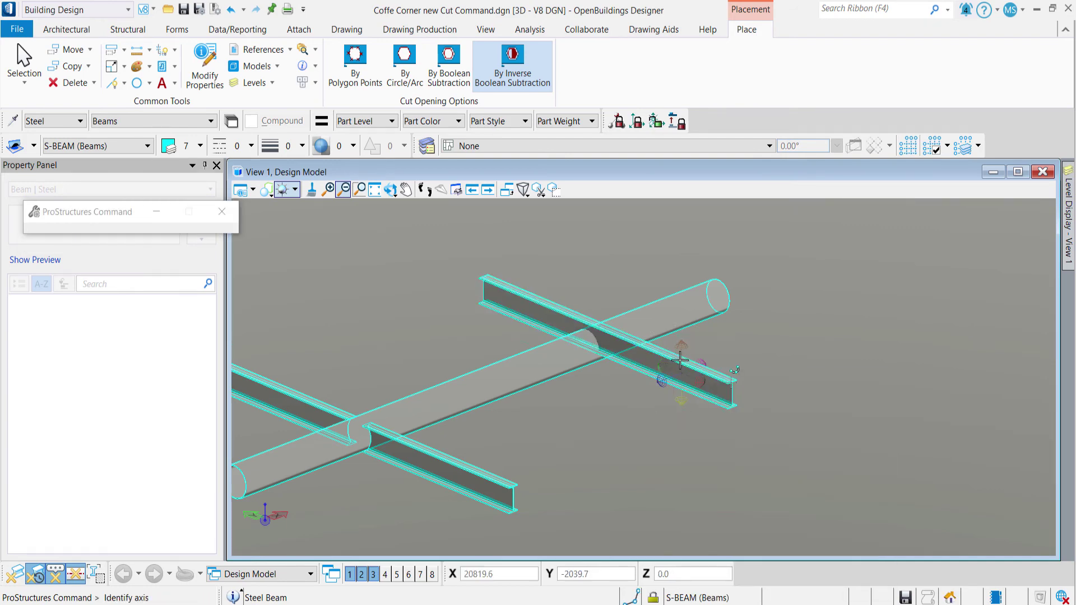
{"action": "left_click", "coordinate": [664, 380]}
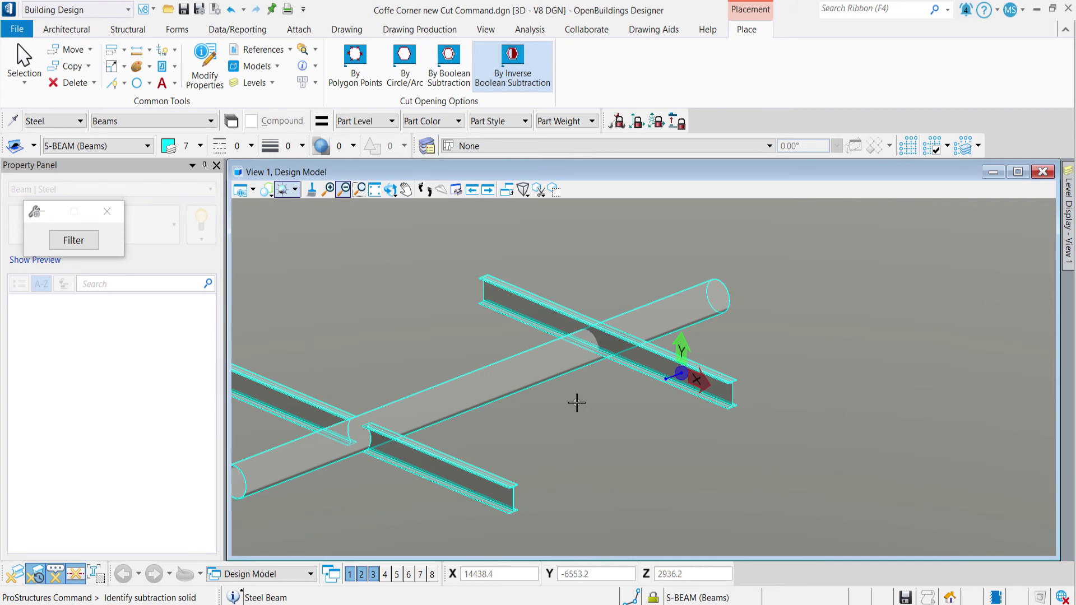
{"action": "left_click", "coordinate": [551, 376]}
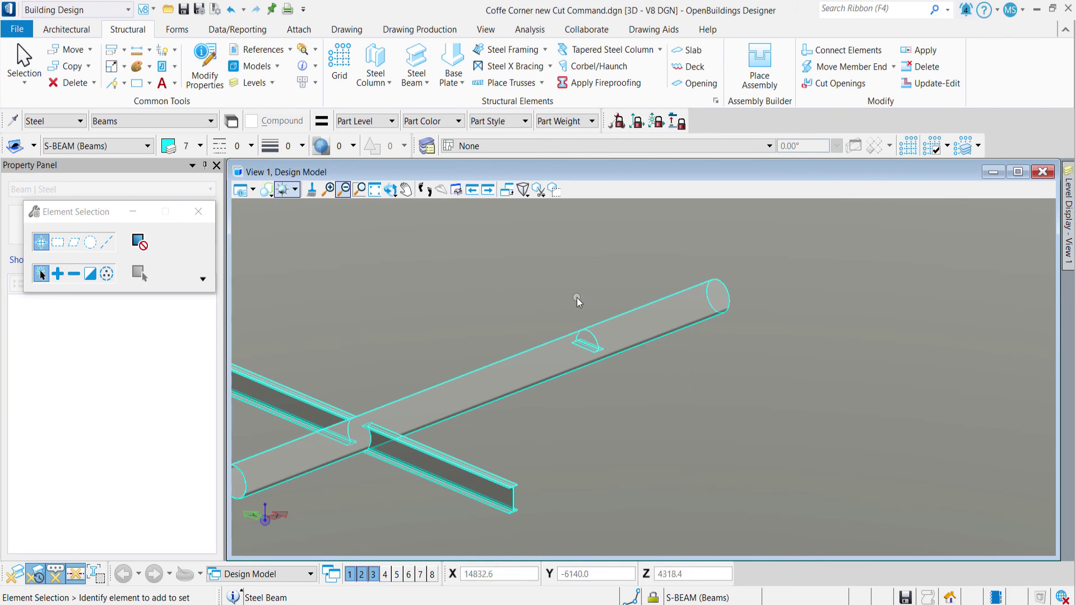
{"action": "scroll", "coordinate": [581, 317], "scroll_direction": "up", "scroll_amount": 5}
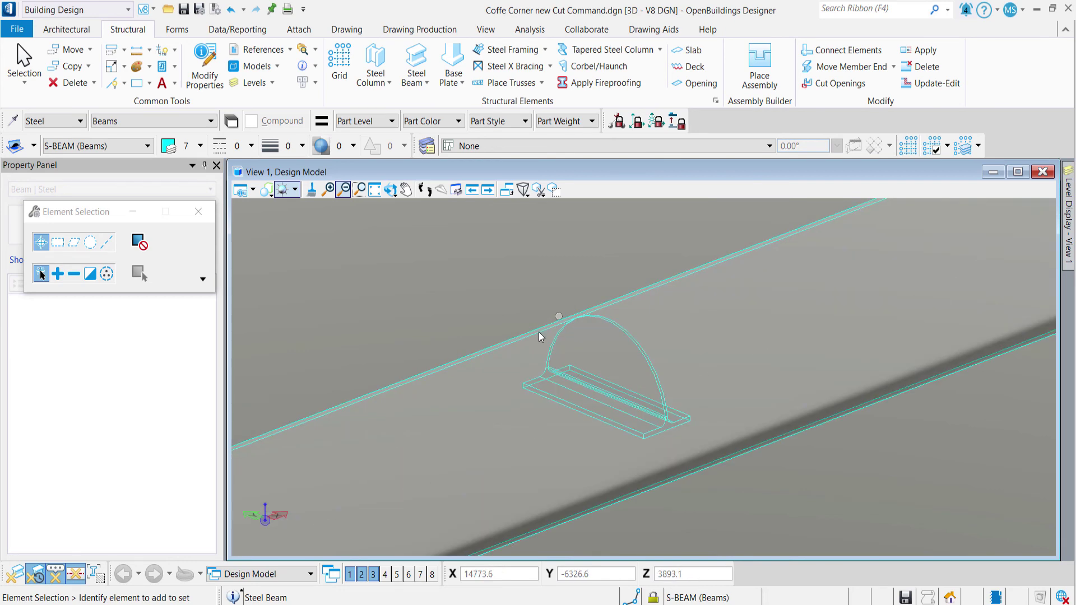